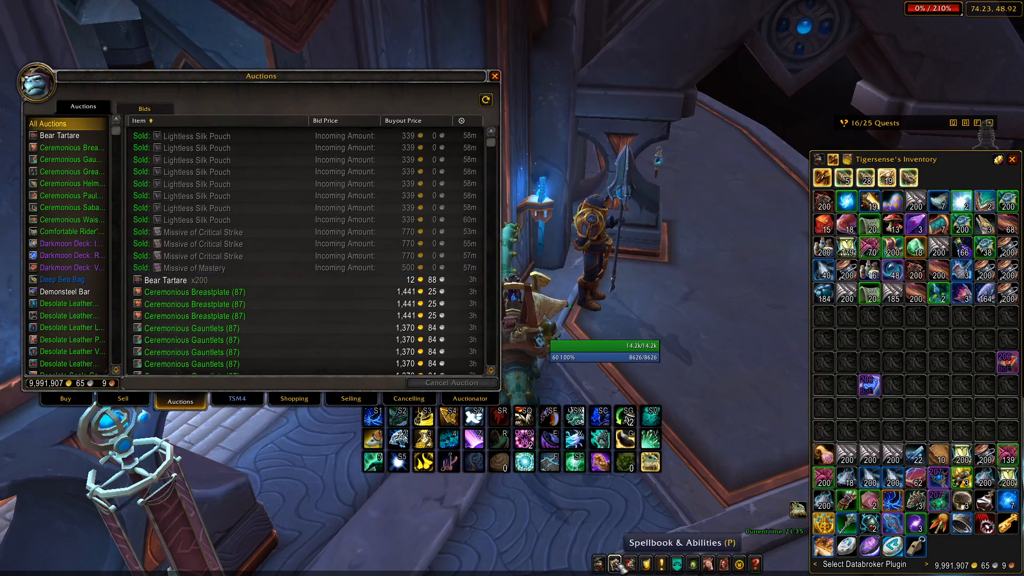
Step: Inspect the equipped Invoker's Delight helm in the character sheet, and browse the favourite items for sale in the auction house
left_click(601, 564)
mouse_move(537, 128)
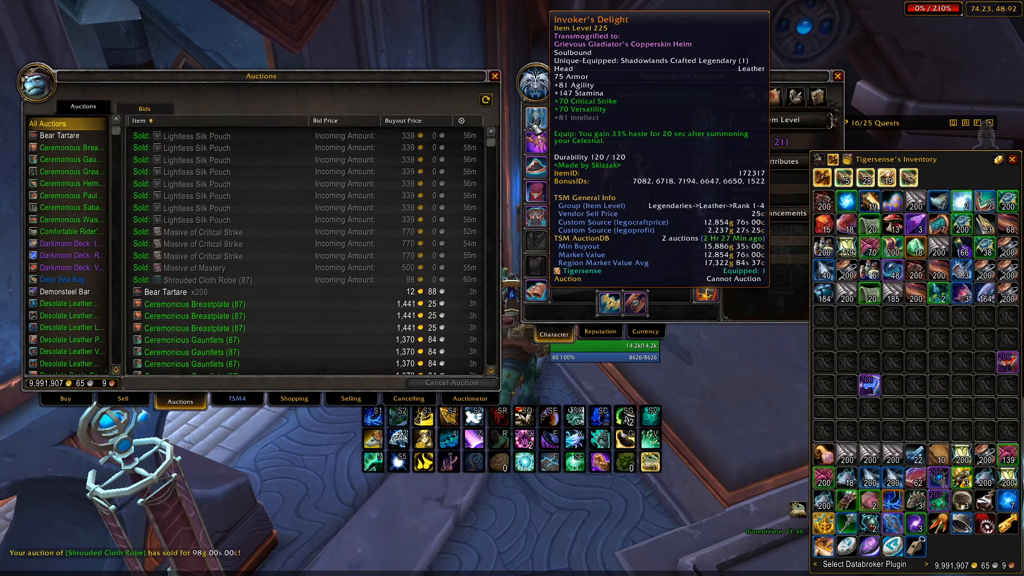
left_click(66, 398)
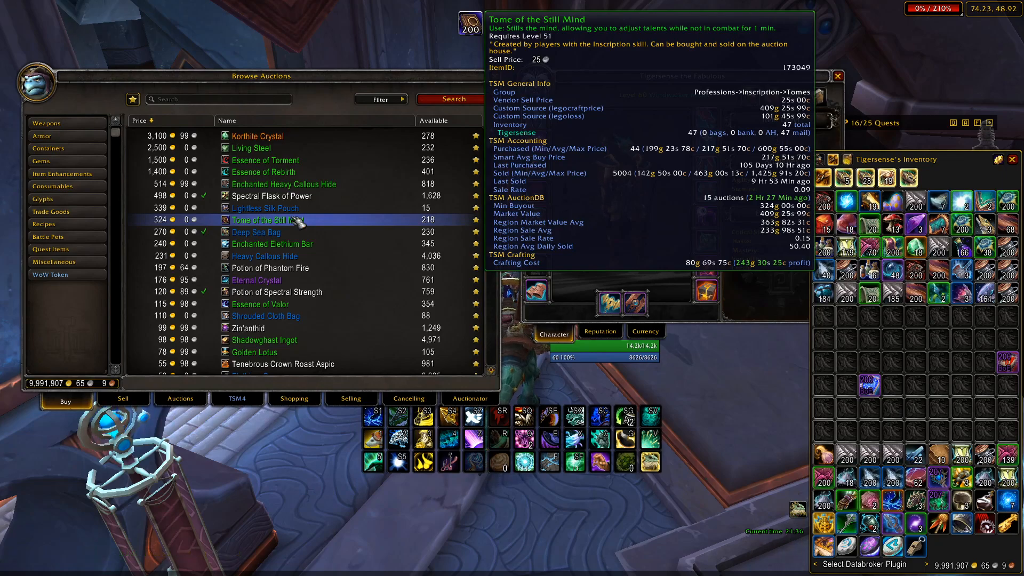
left_click(294, 149)
Step: Leave the auction house and collect all cancelled auctions from the mailbox
key("Escape")
right_click(442, 374)
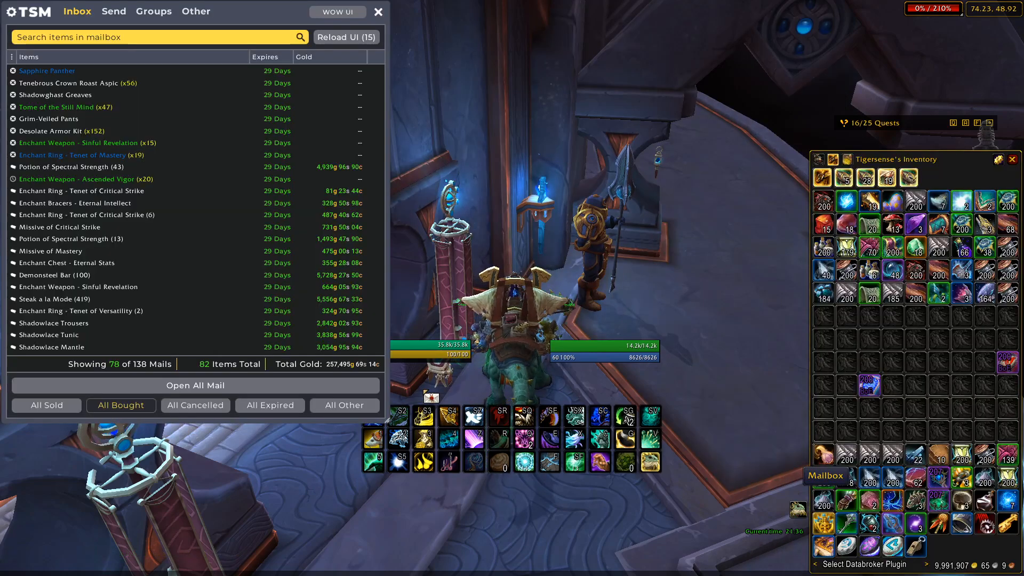
left_click(208, 410)
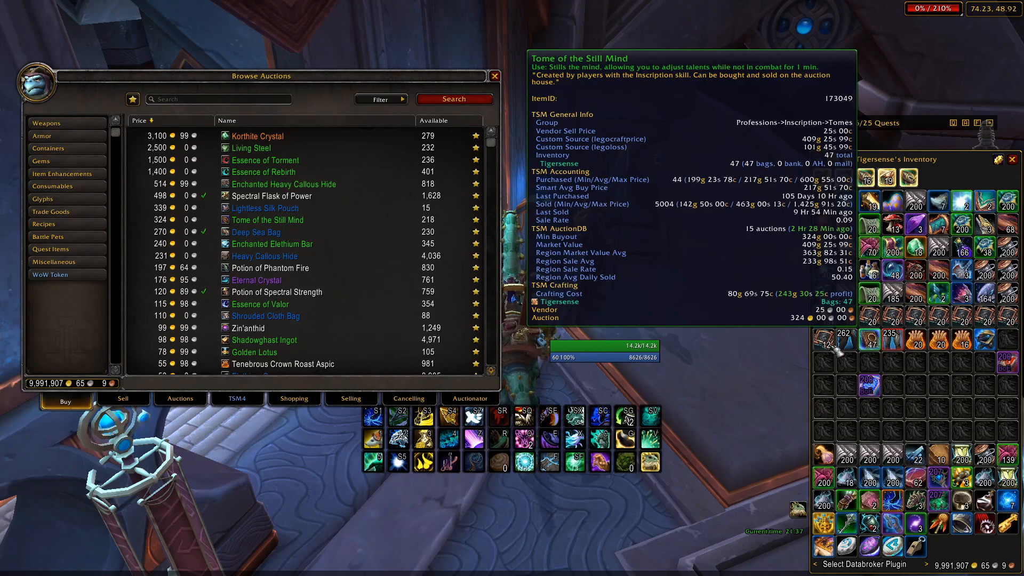
Step: Post the 47 Tomes of the Still Mind from the inventory on the auction house and display the owned auctions
right_click(879, 344)
left_click(154, 317)
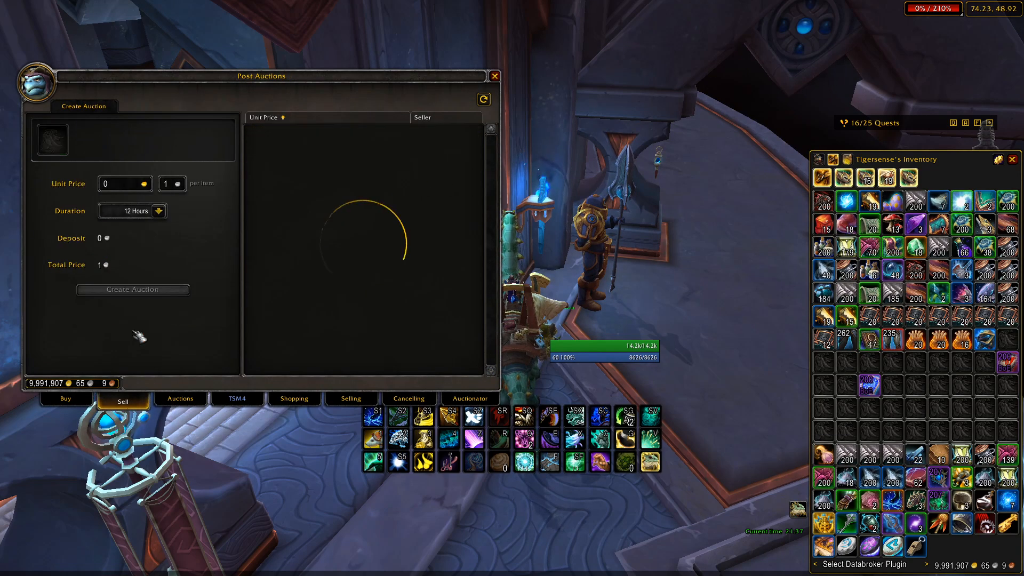
left_click(181, 400)
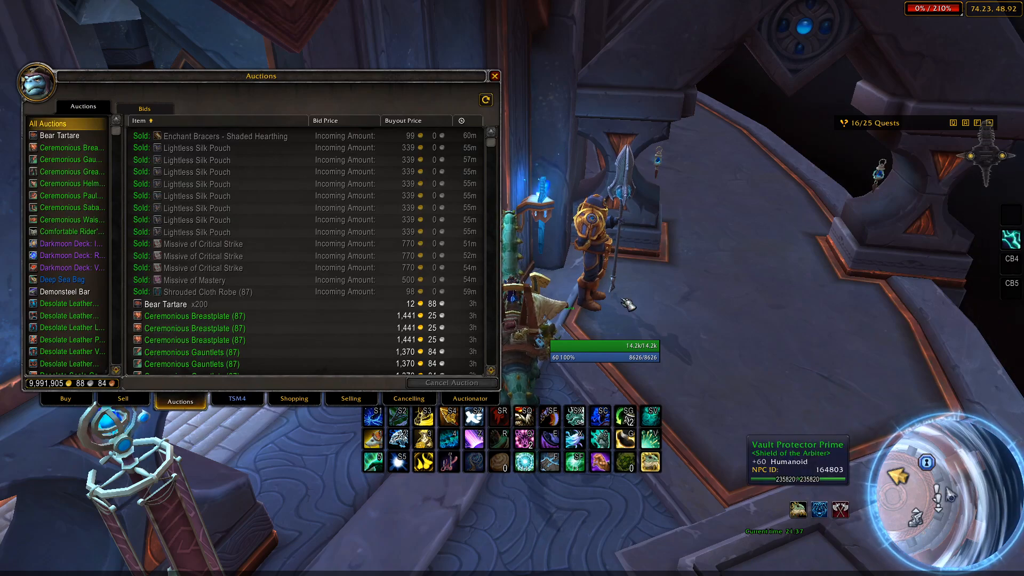
Step: Search the auction house for "darkmoon deck", inspect Darkmoon Deck: Voracity and open the listings for Darkmoon Deck: Repose
left_click(53, 401)
left_click(176, 100)
type("darkmoon d")
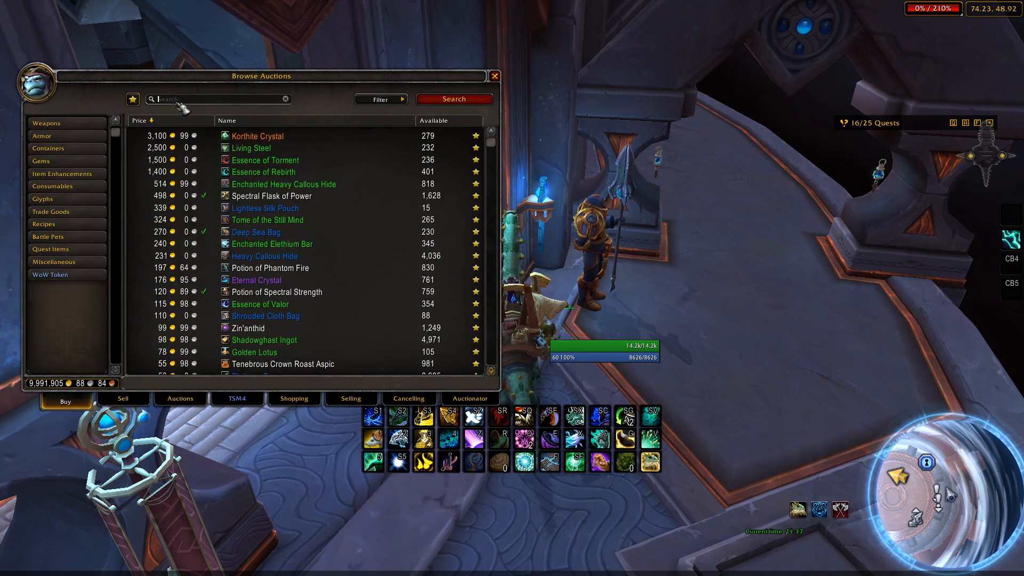
type("eck")
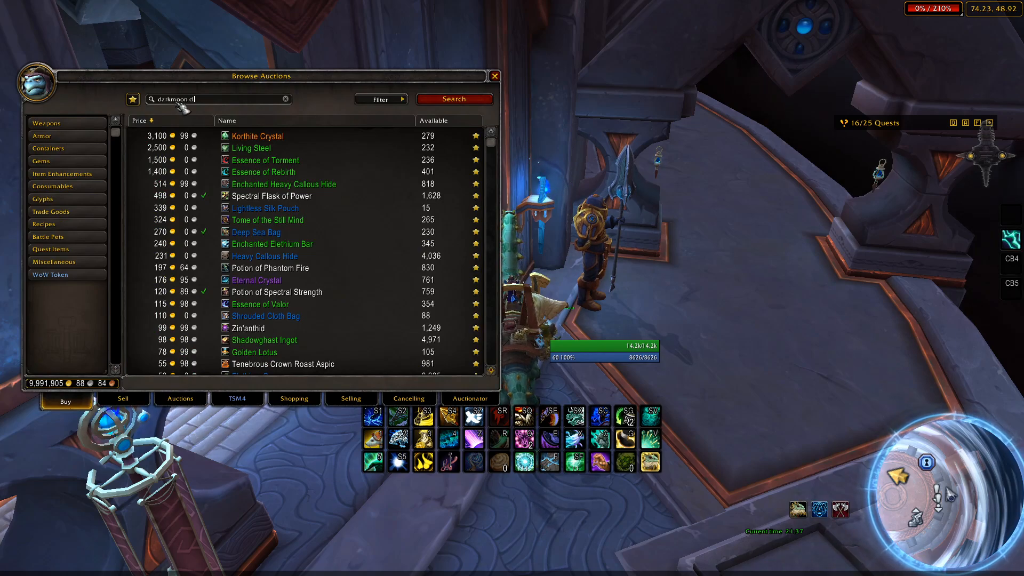
key("Return")
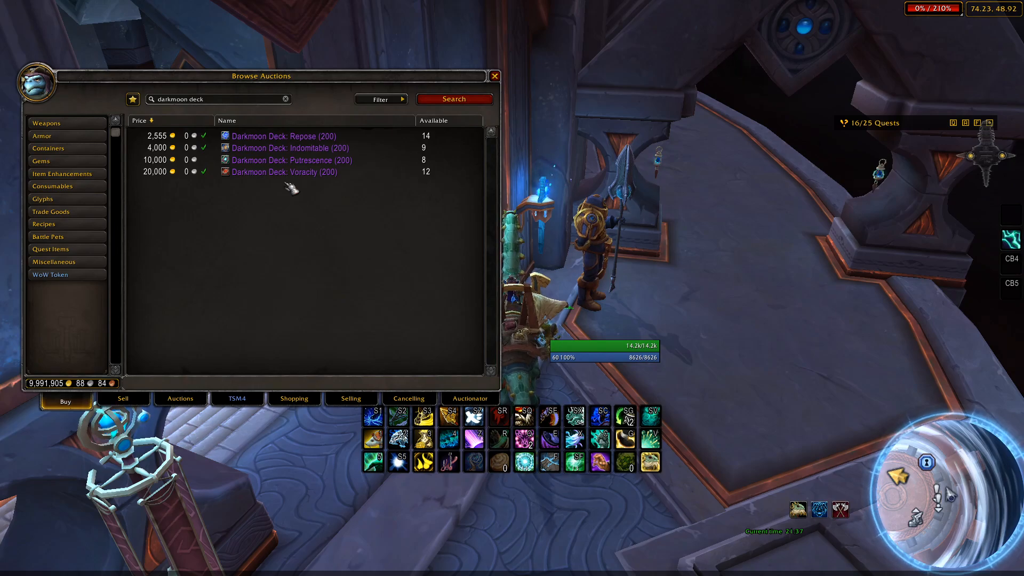
mouse_move(283, 182)
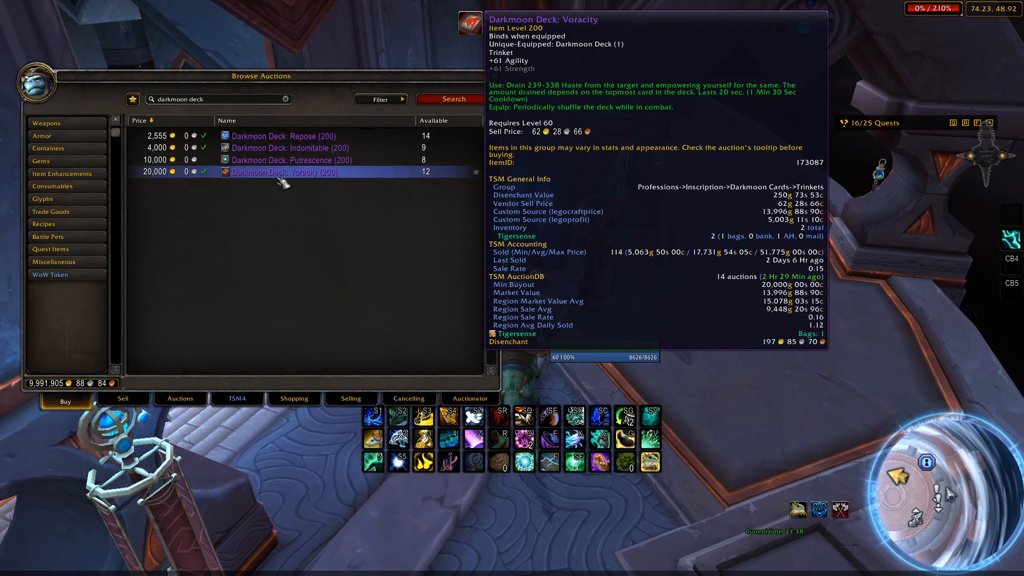
left_click(307, 137)
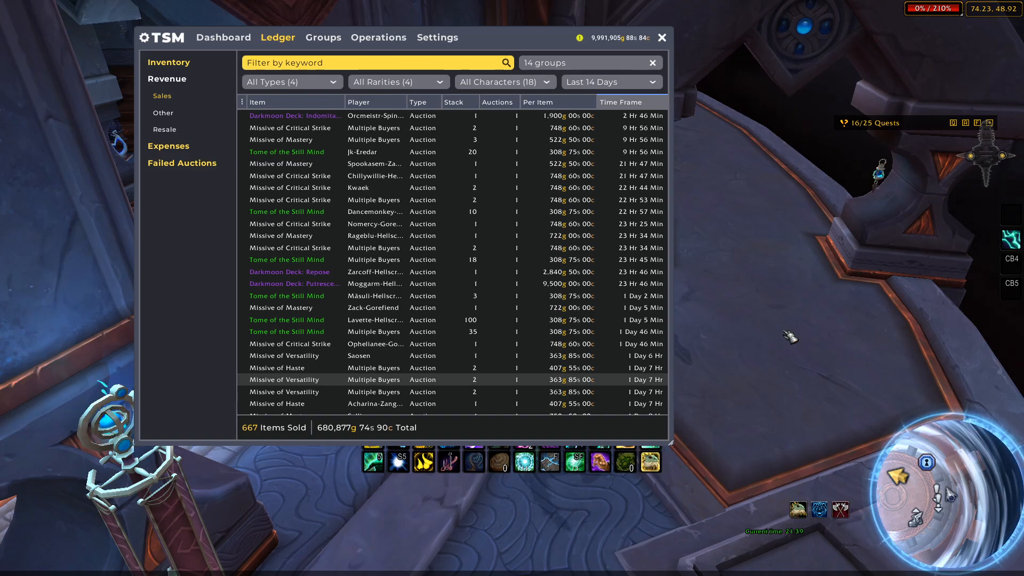
Step: Filter the TSM sales ledger to the Inscription subgroup Darkmoon Cards and review its sales over the last 14 days
left_click(614, 63)
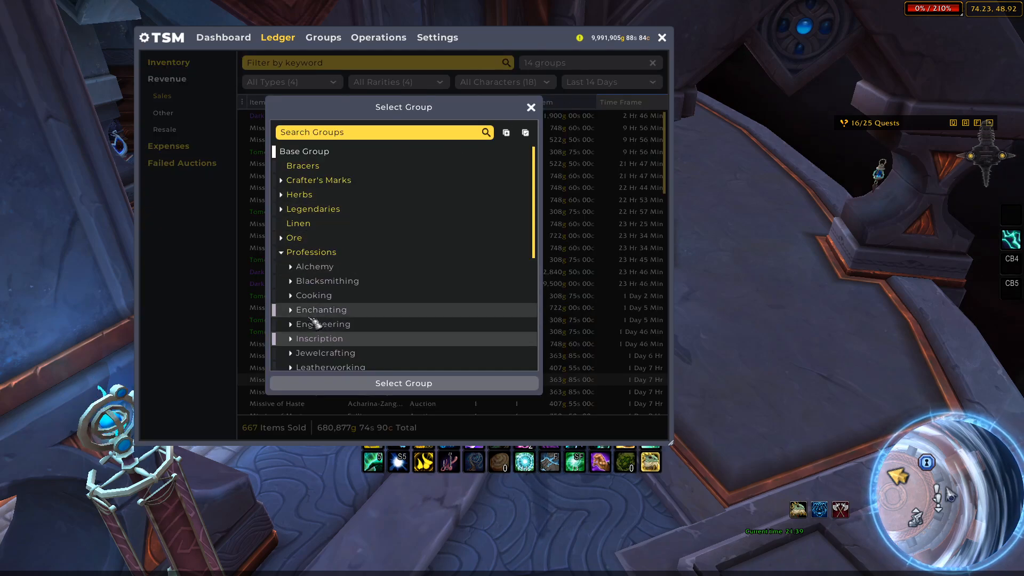
scroll(320, 309, "down", 2)
left_click(292, 306)
scroll(341, 336, "down", 2)
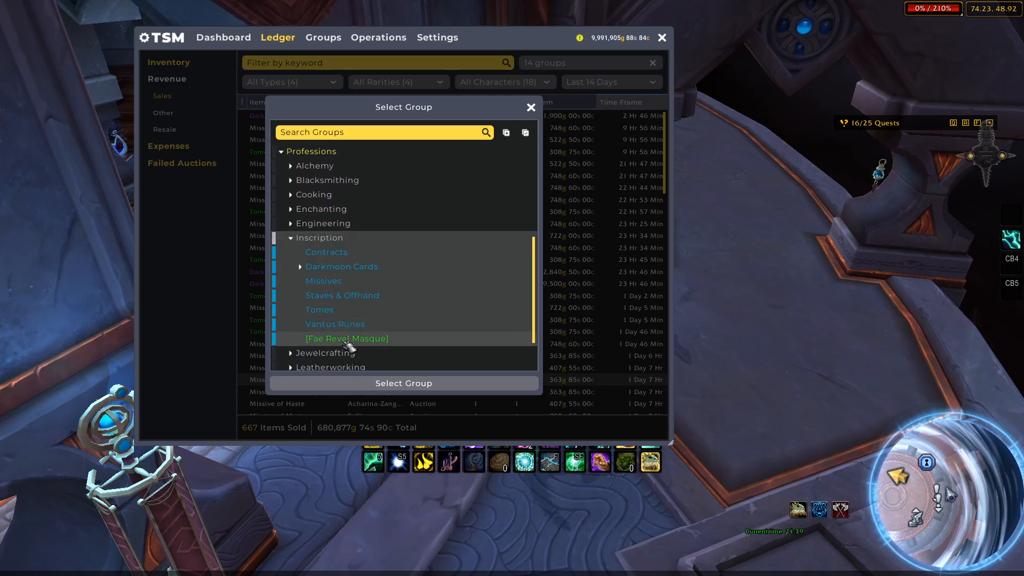
left_click_drag(359, 322, 330, 255)
left_click(414, 384)
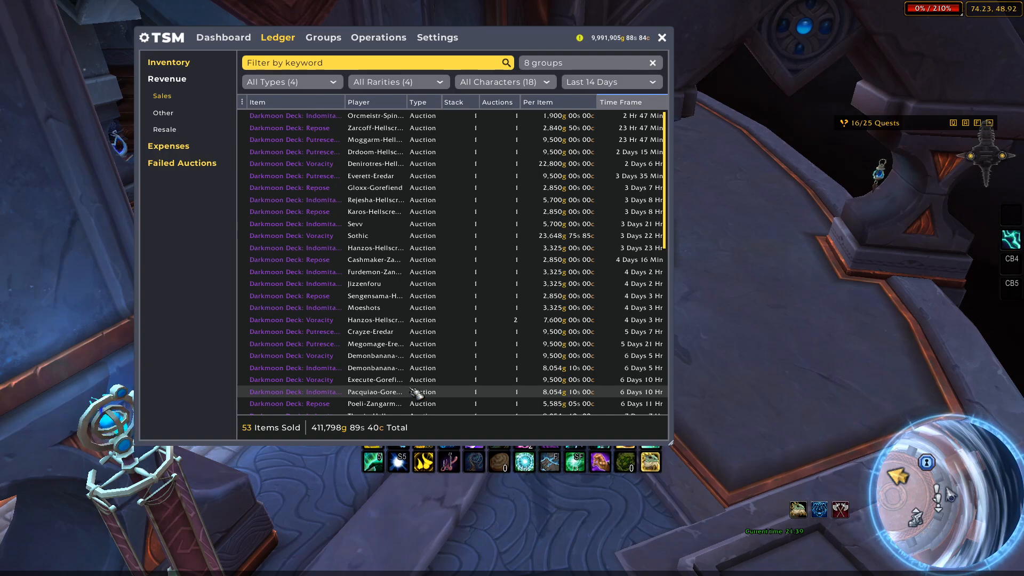
scroll(487, 354, "down", 8)
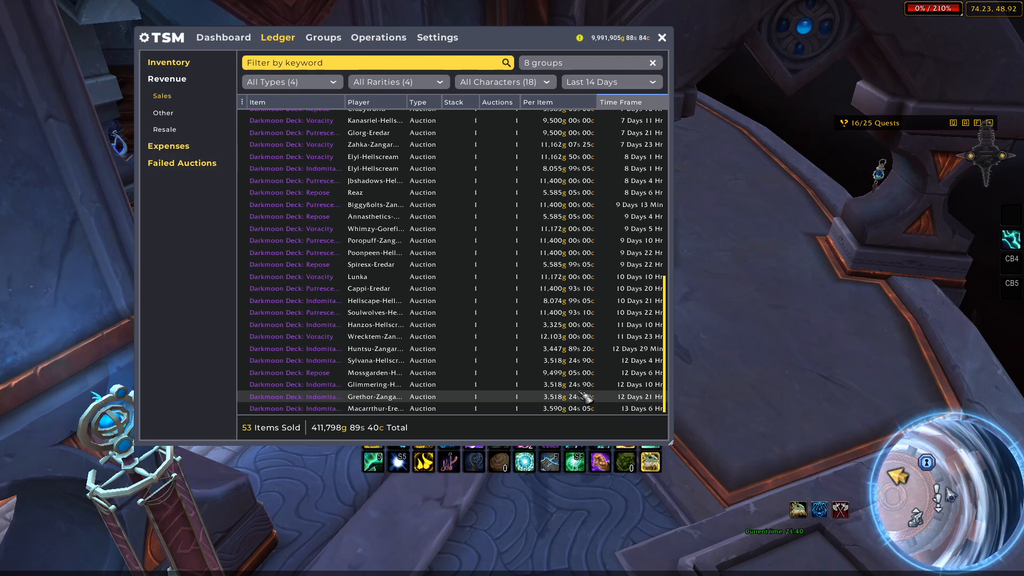
mouse_move(314, 342)
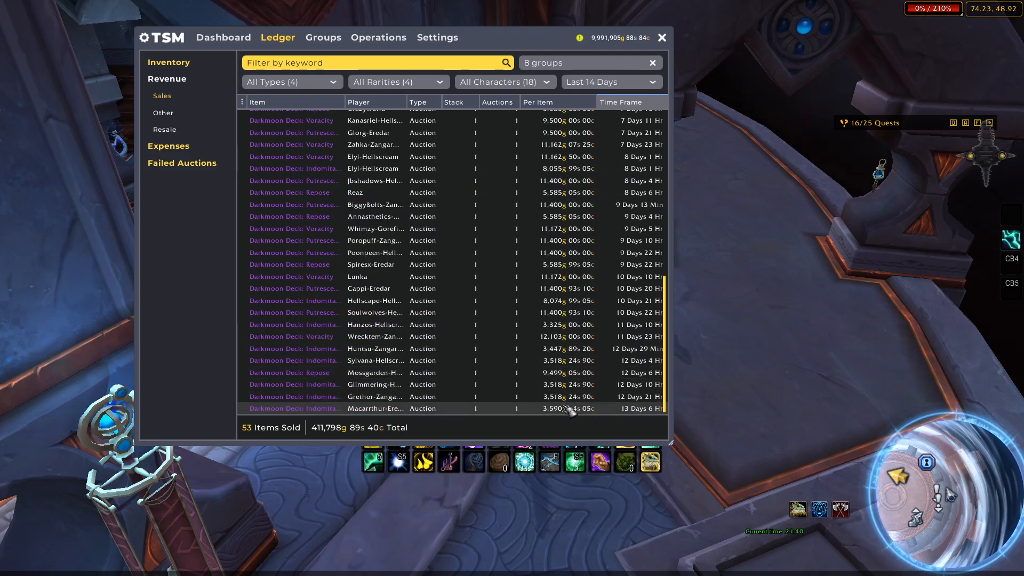
scroll(581, 403, "up", 8)
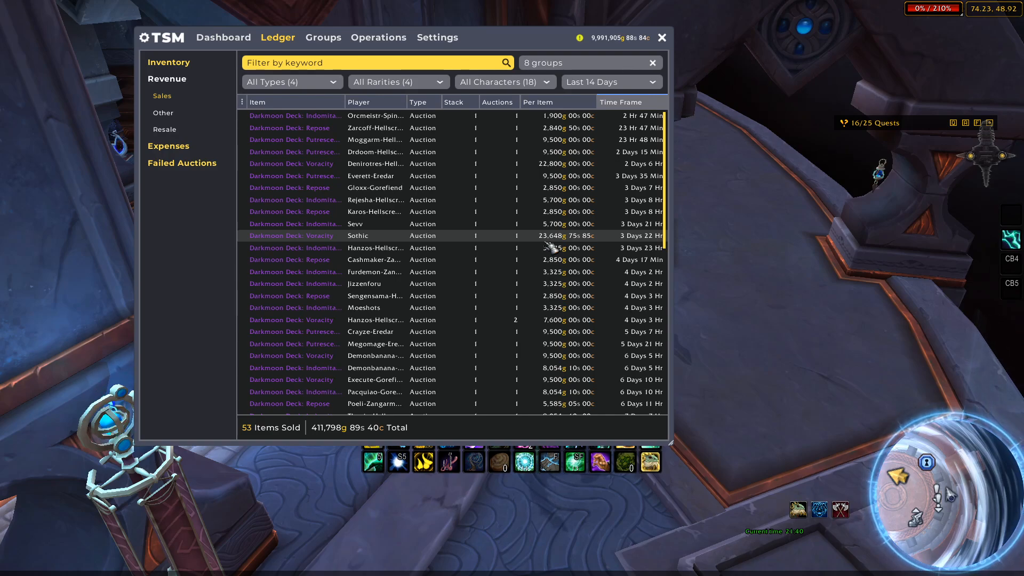
Step: Change the ledger's group filter to Missives, Tomes and [Fae Revel Masque], and review their sales over the last 14 days
left_click(613, 85)
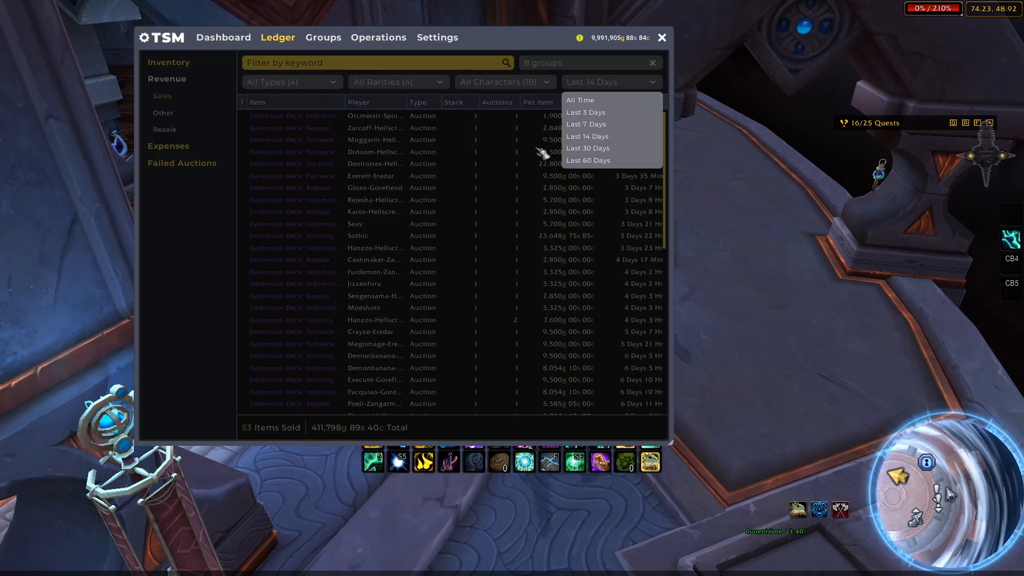
left_click(574, 68)
left_click(365, 336)
scroll(362, 297, "down", 2)
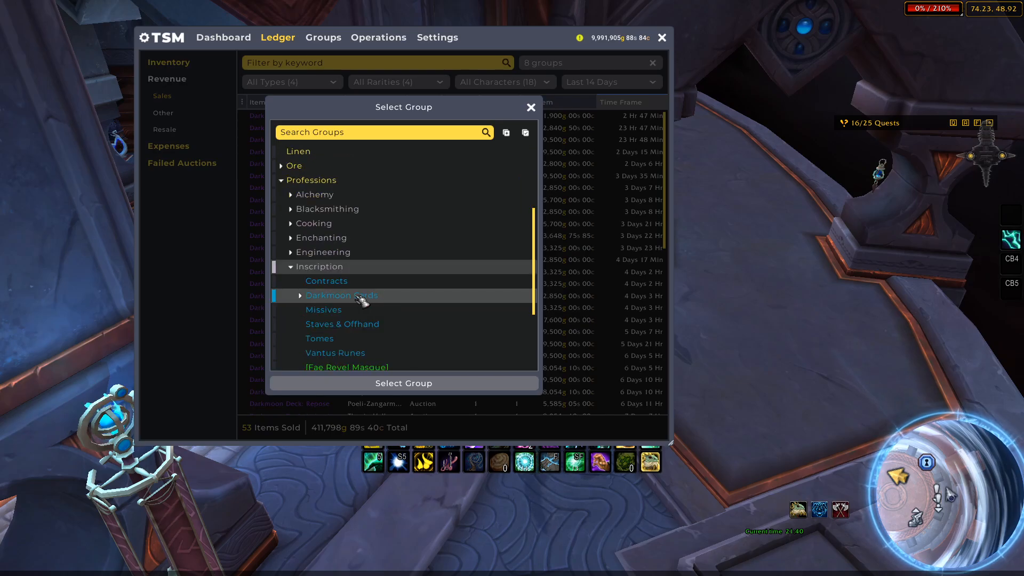
left_click(336, 312)
left_click(337, 339)
left_click(339, 366)
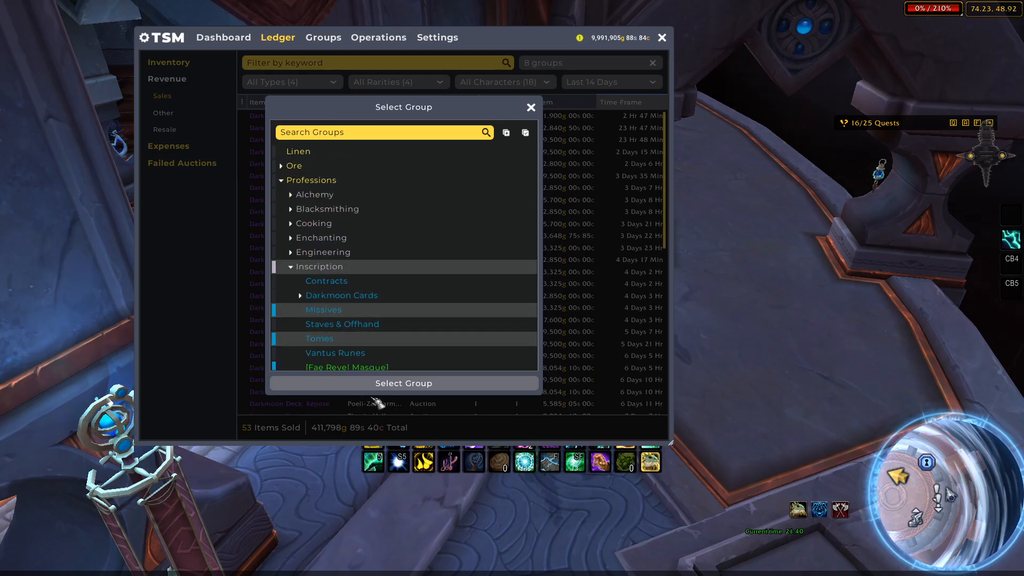
left_click(368, 384)
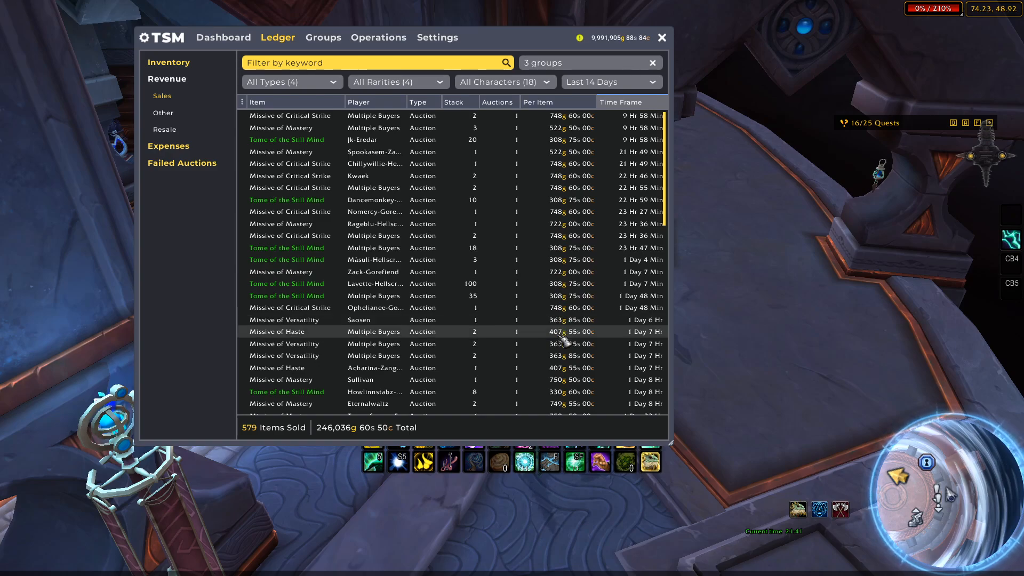
scroll(564, 330, "down", 10)
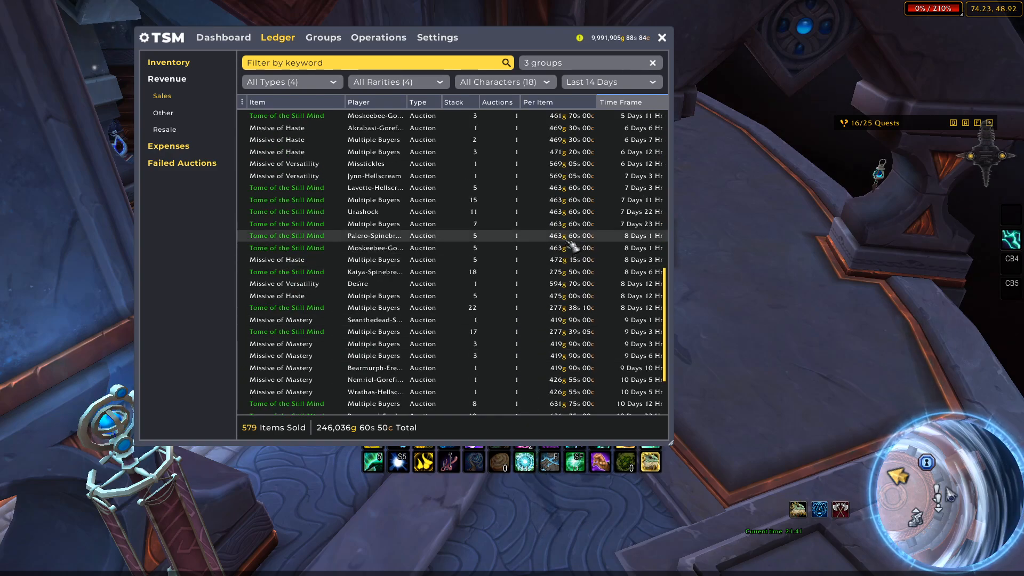
scroll(582, 233, "up", 6)
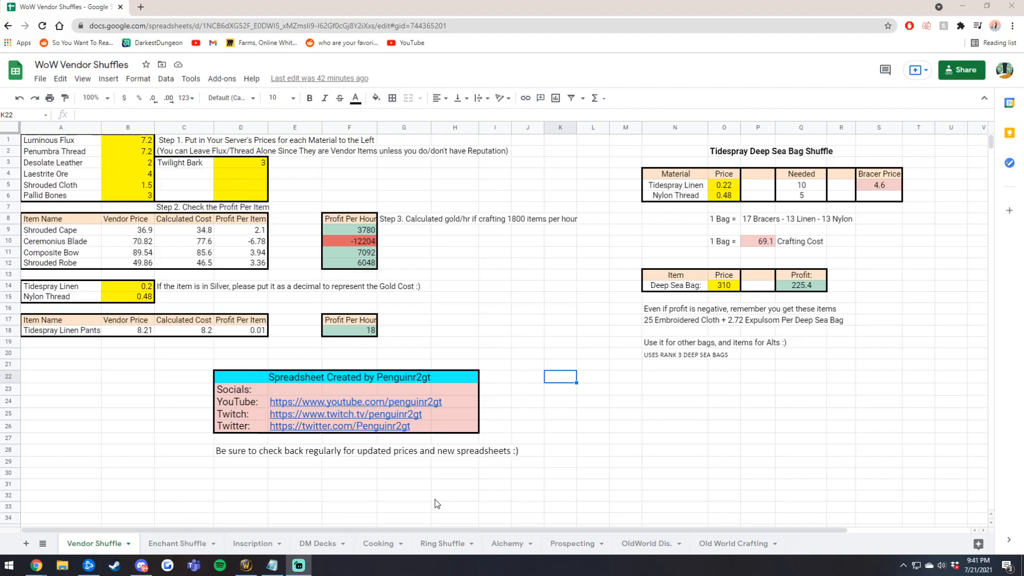
Step: Switch to the WoW Vendor Shuffles spreadsheet in Google Sheets and locate the option to make a copy of it
left_click(588, 475)
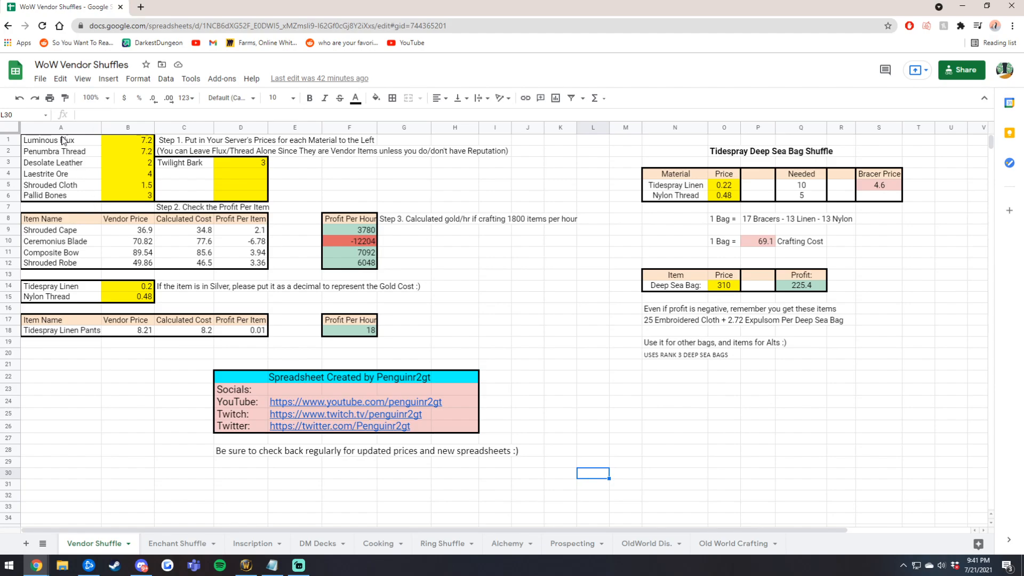
left_click(40, 80)
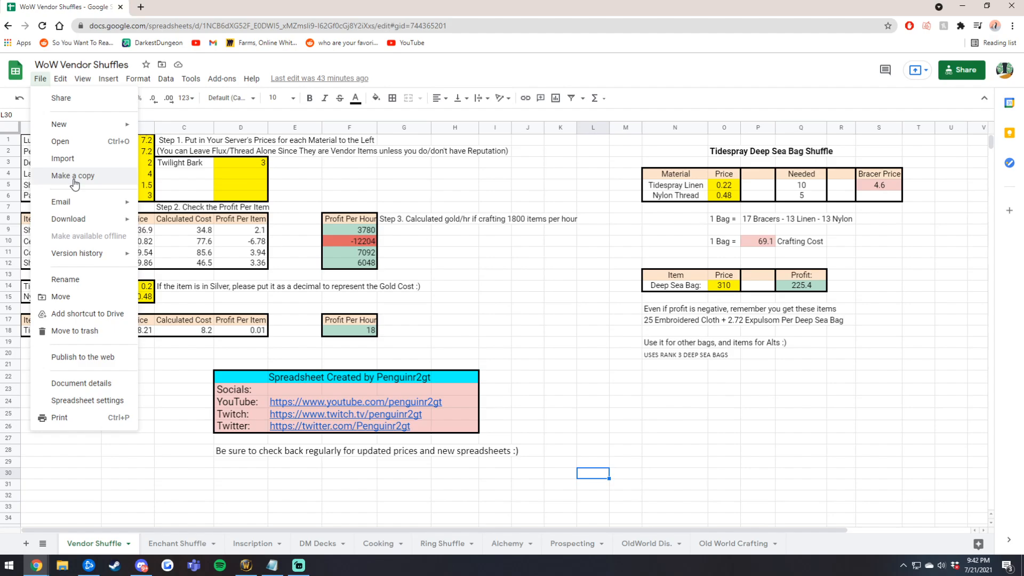
left_click(467, 334)
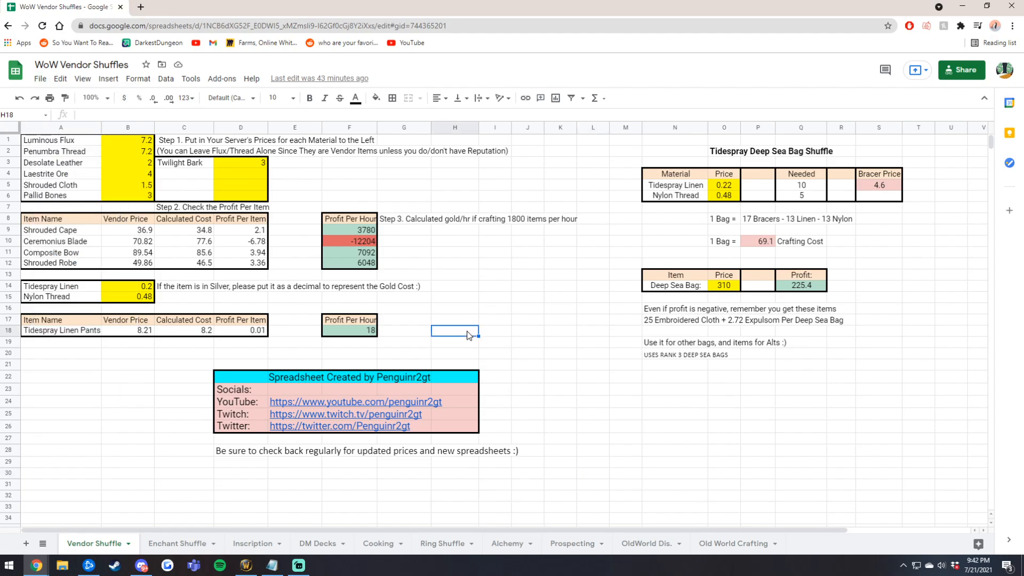
Step: On the Inscription sheet, check the calculated profit for Missive of CS and Missive of Haste, enabling one calculation at a time
left_click(245, 546)
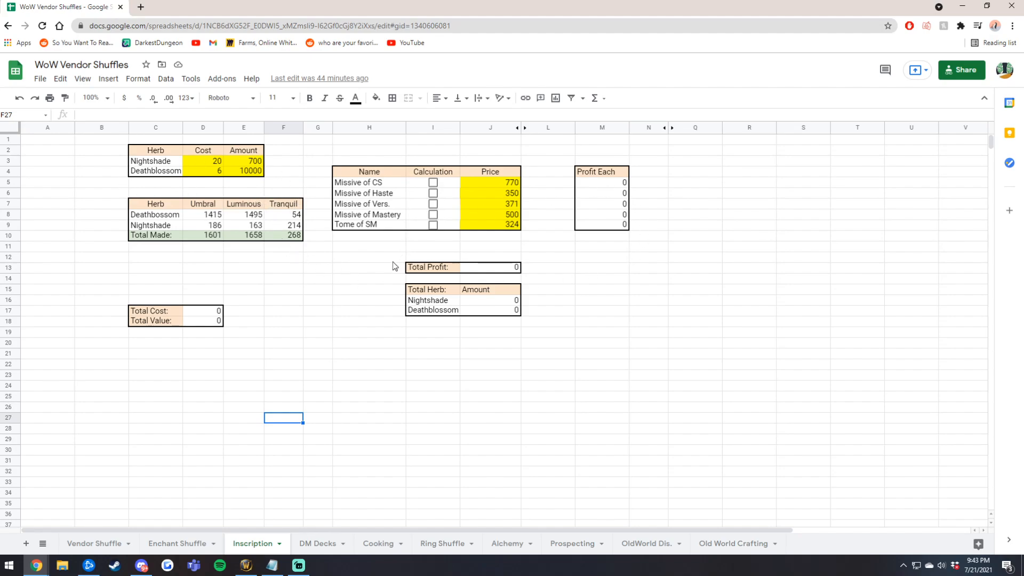
left_click(433, 183)
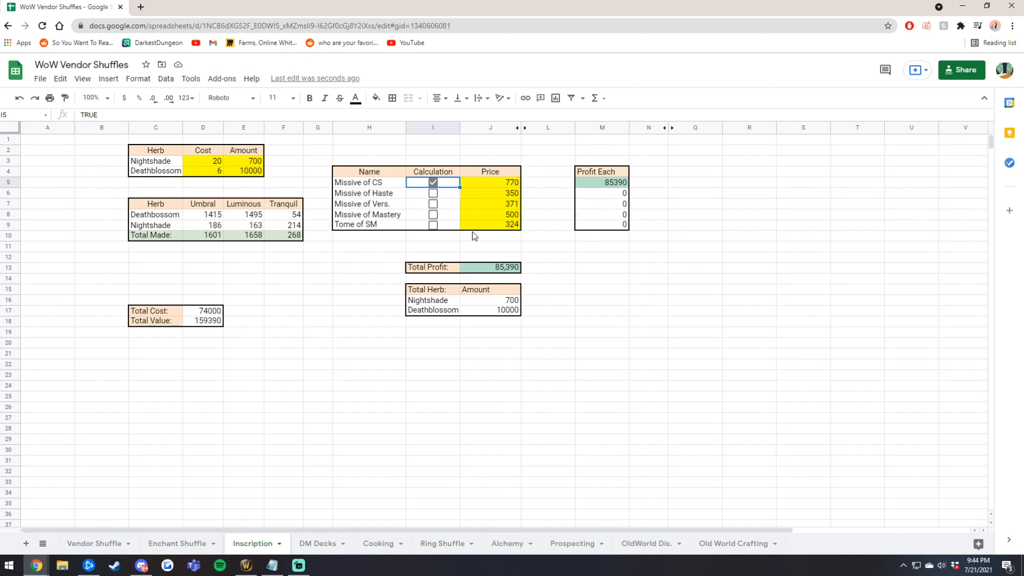
left_click(433, 183)
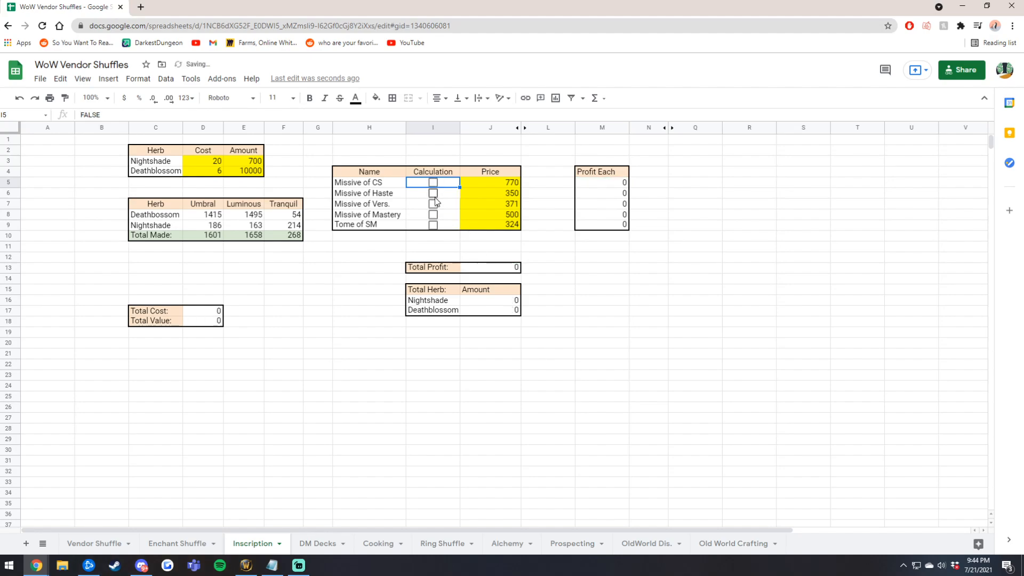
left_click(433, 194)
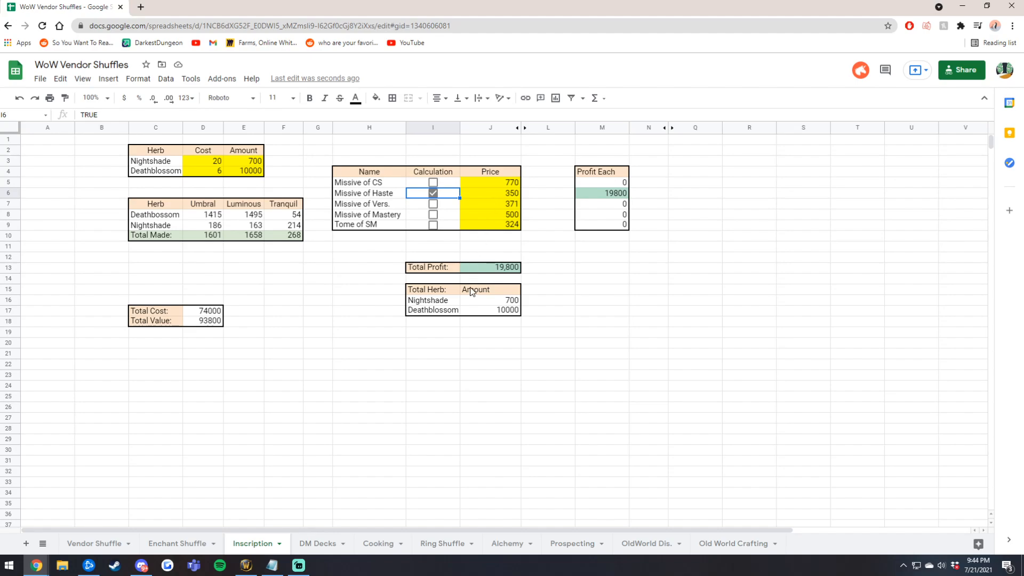
left_click(433, 193)
left_click(433, 182)
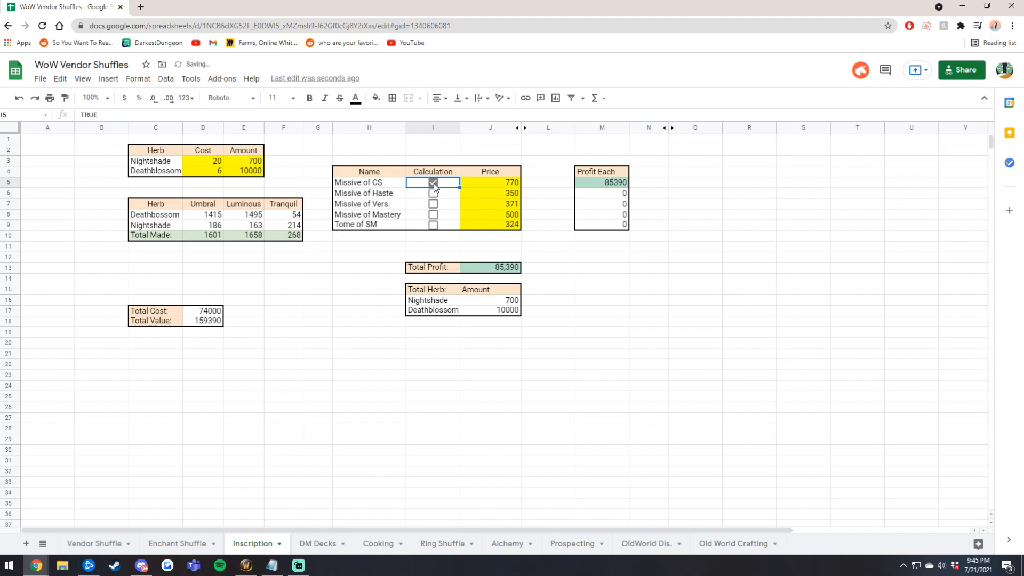
left_click(434, 183)
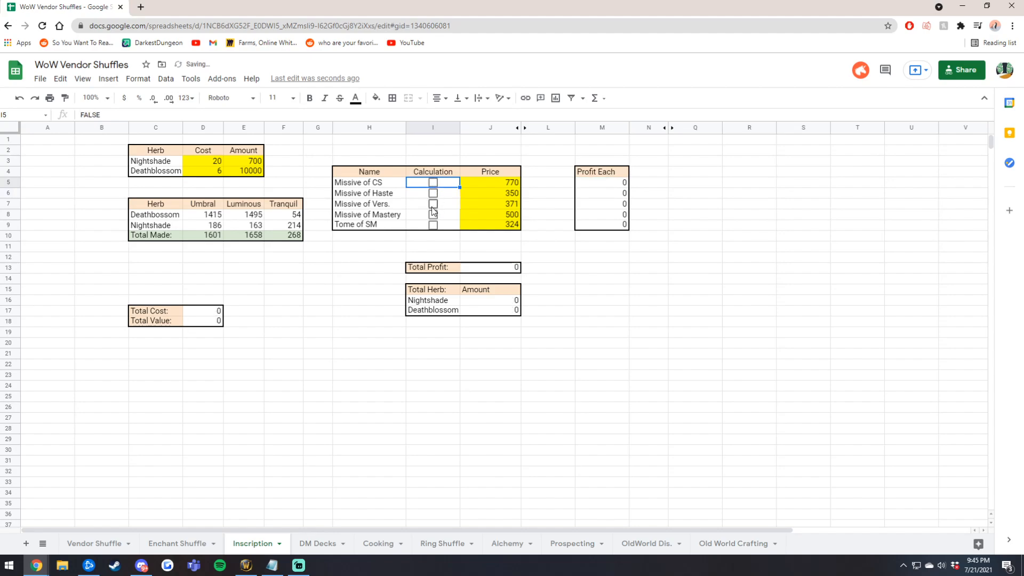
Step: Check the calculated profit for Missive of Vers. and Missive of Mastery, switching each calculation off again
left_click(433, 205)
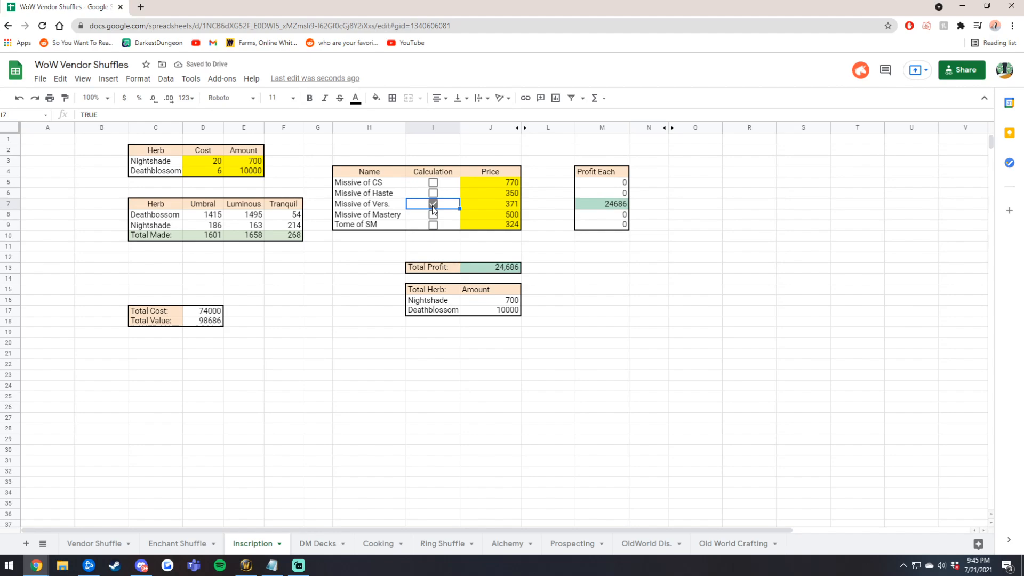
left_click(432, 206)
left_click(433, 216)
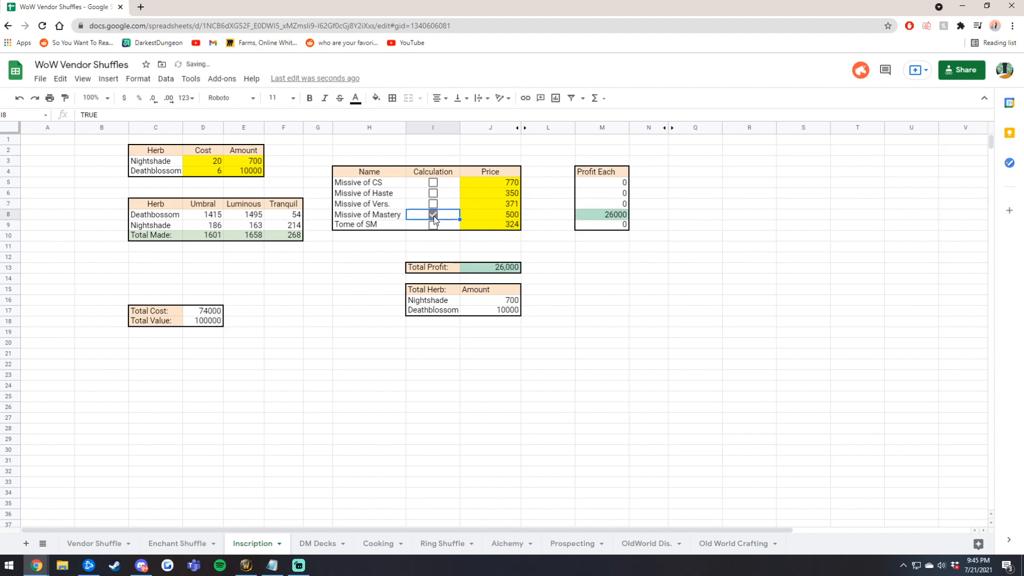
left_click(434, 216)
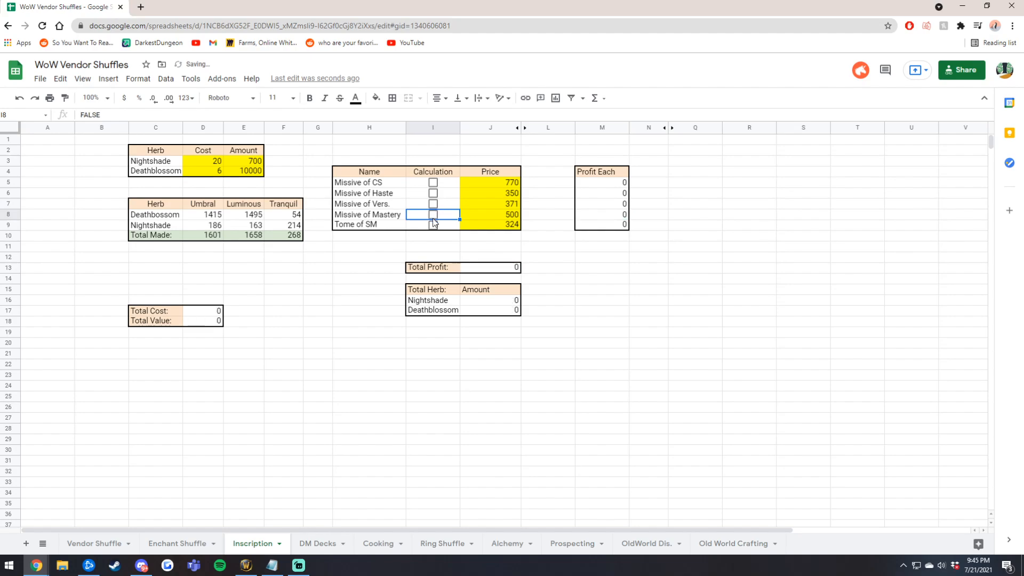
Step: Enable the calculations for Tome of SM and Missive of CS, and review their herb amount, total cost and total profit
left_click(436, 225)
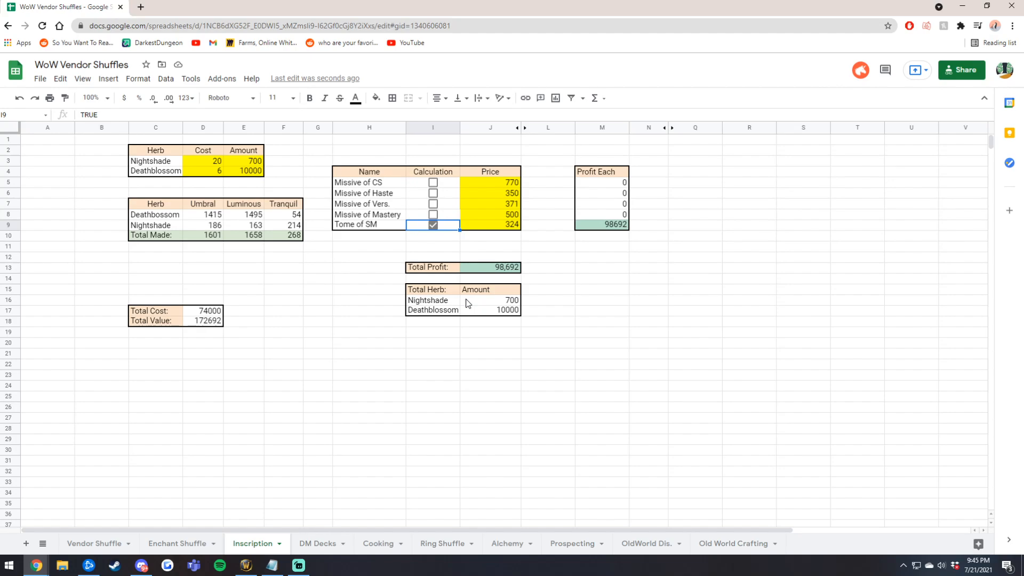
left_click(433, 183)
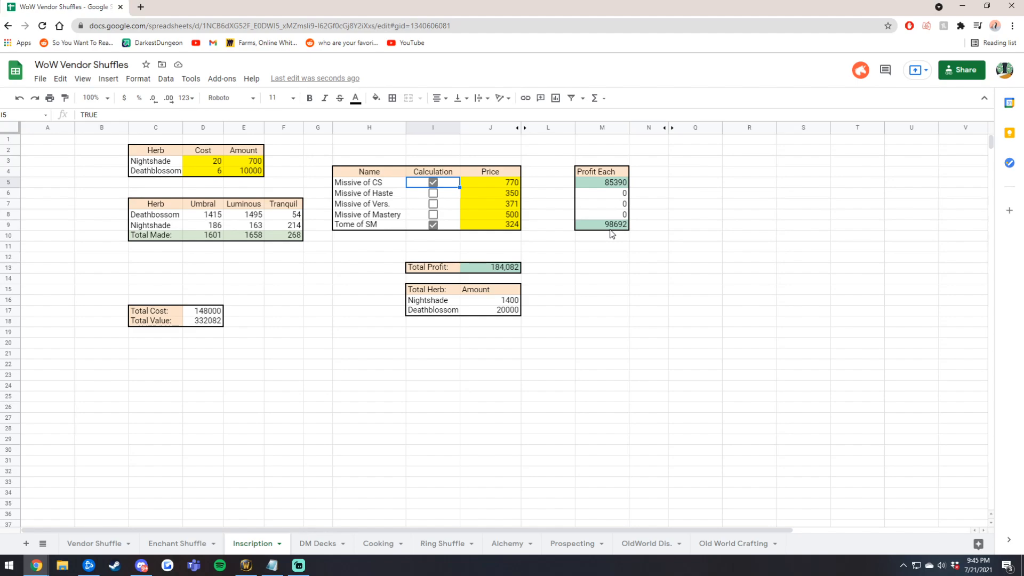
left_click(356, 343)
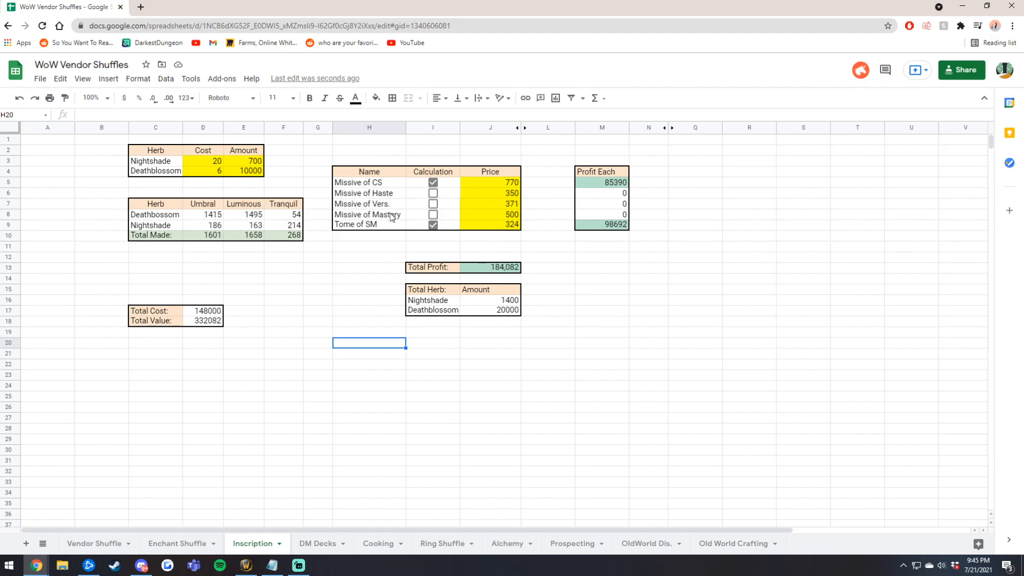
left_click(490, 304)
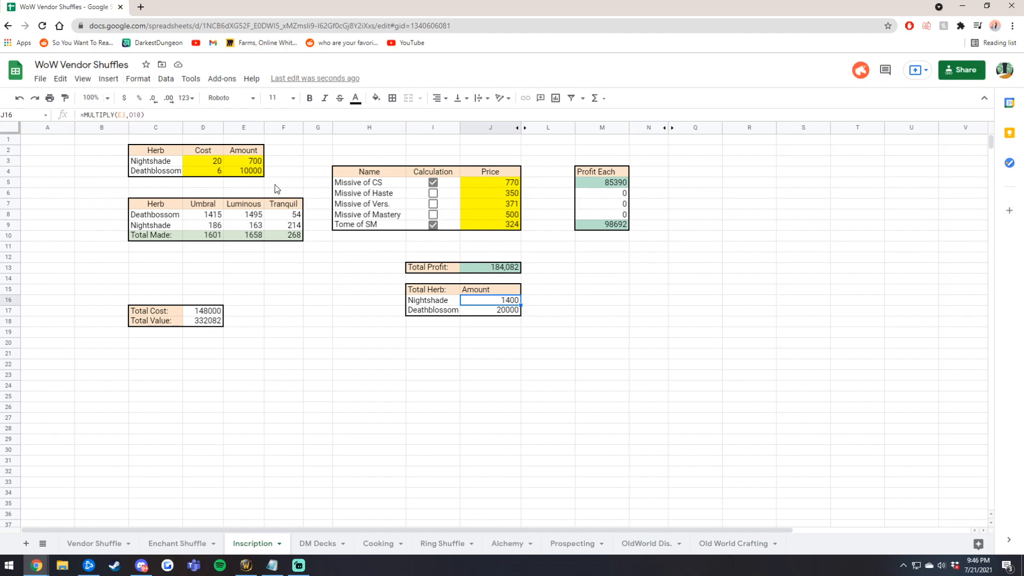
left_click(506, 269)
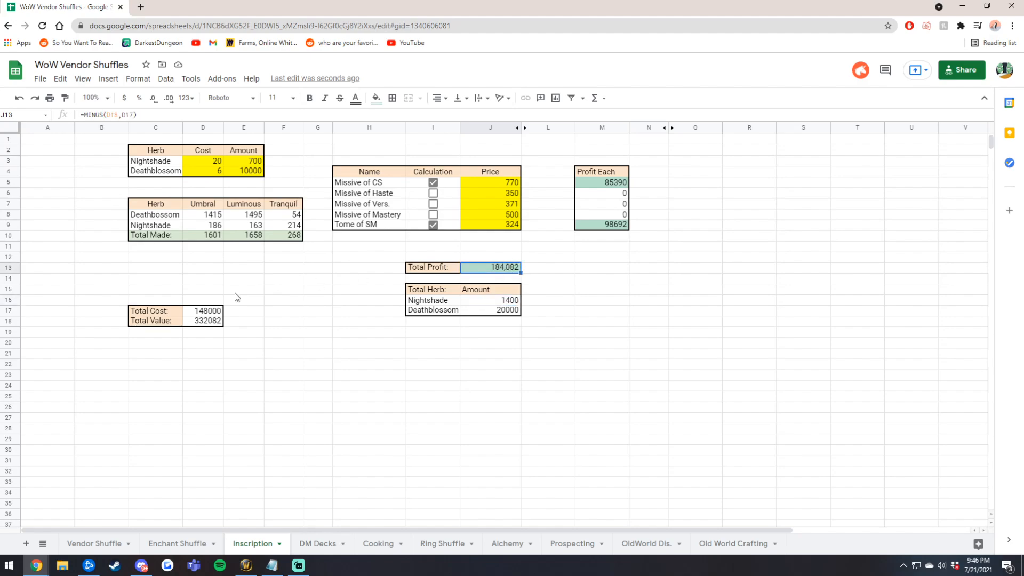
left_click(205, 315)
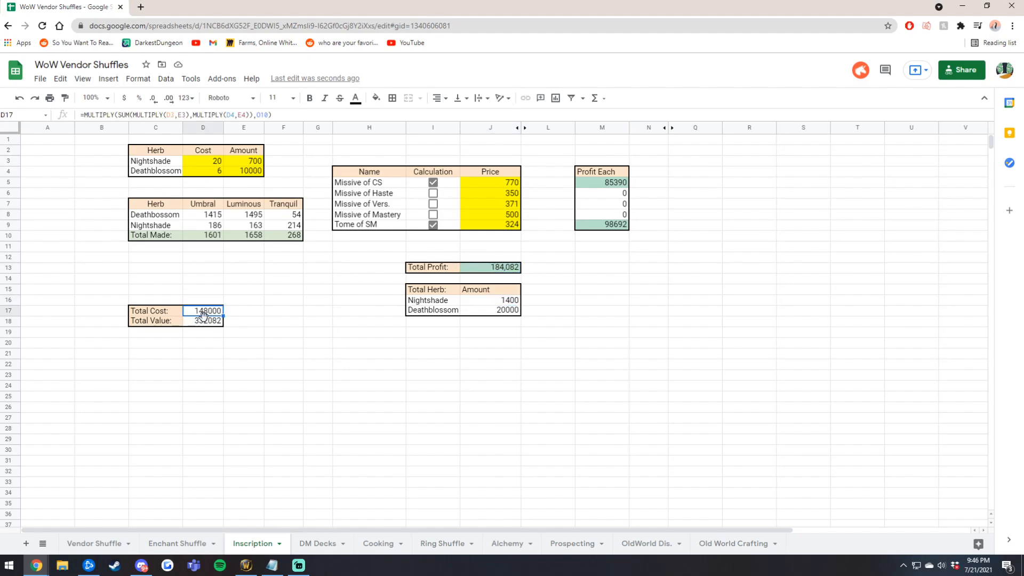
left_click(496, 272)
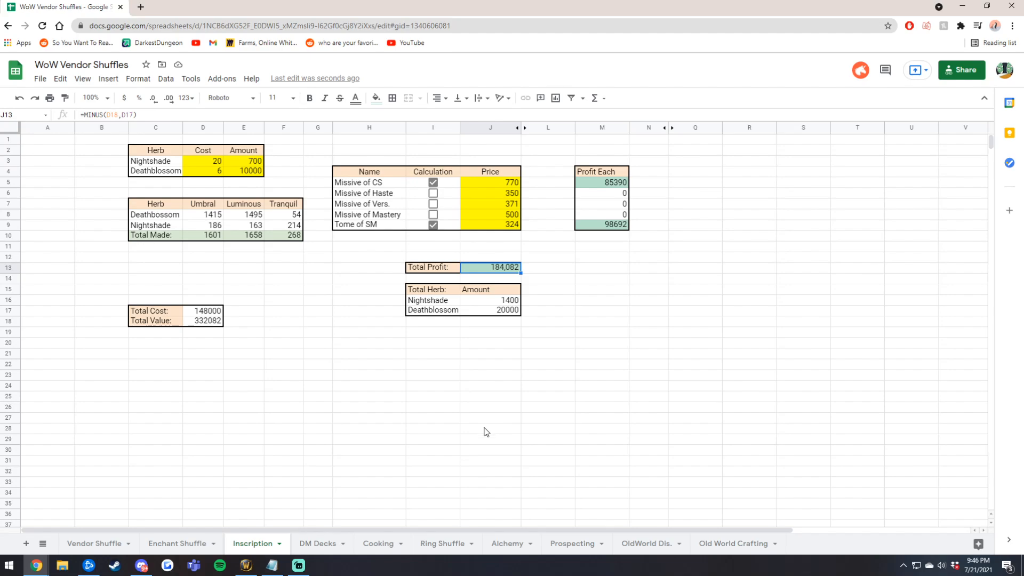
Step: Enable the calculations for Missive of Mastery, Vers. and Haste as well, and check the total cost and total profit
left_click(432, 215)
left_click(434, 204)
left_click(434, 195)
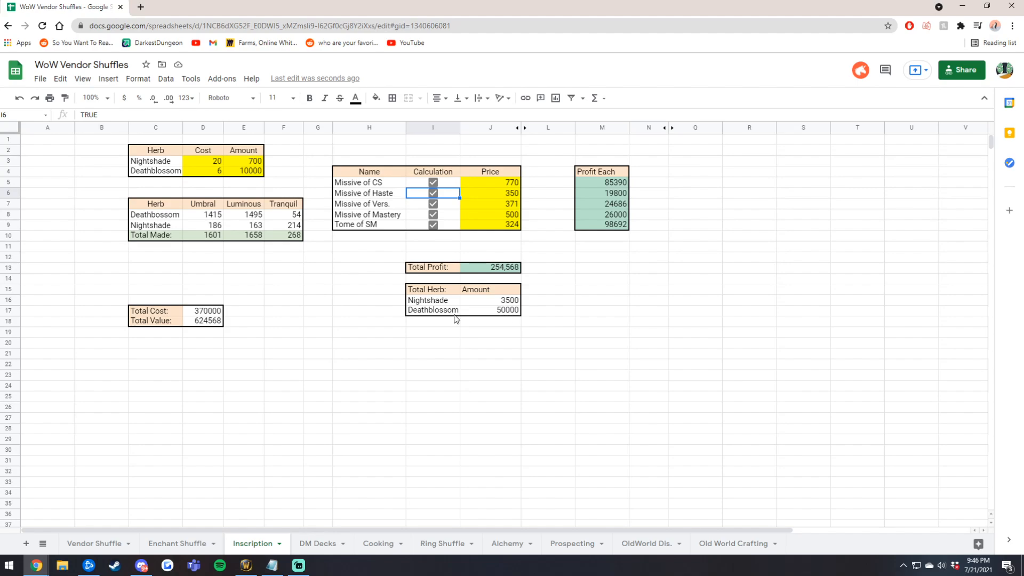
left_click(199, 312)
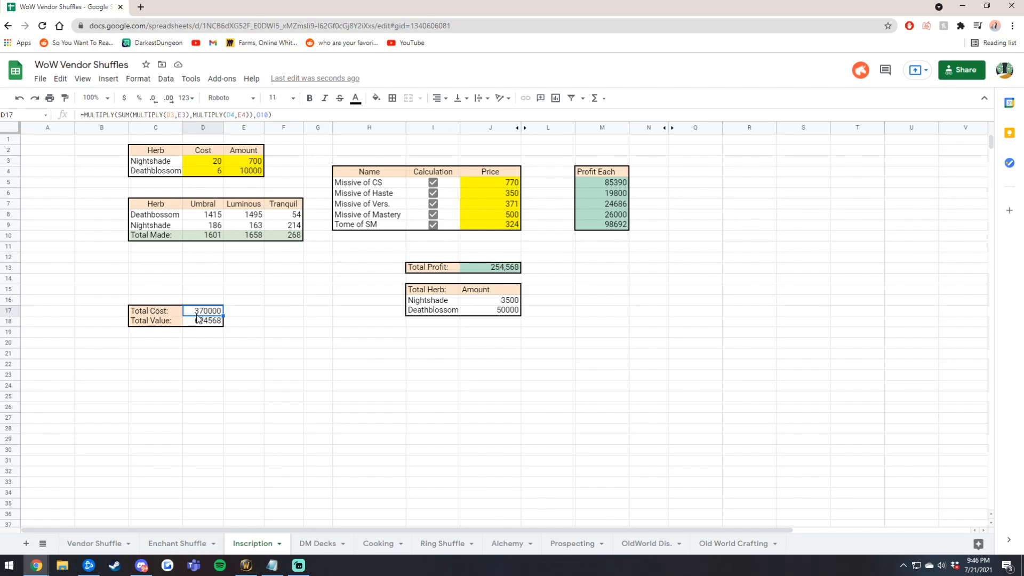
left_click(513, 269)
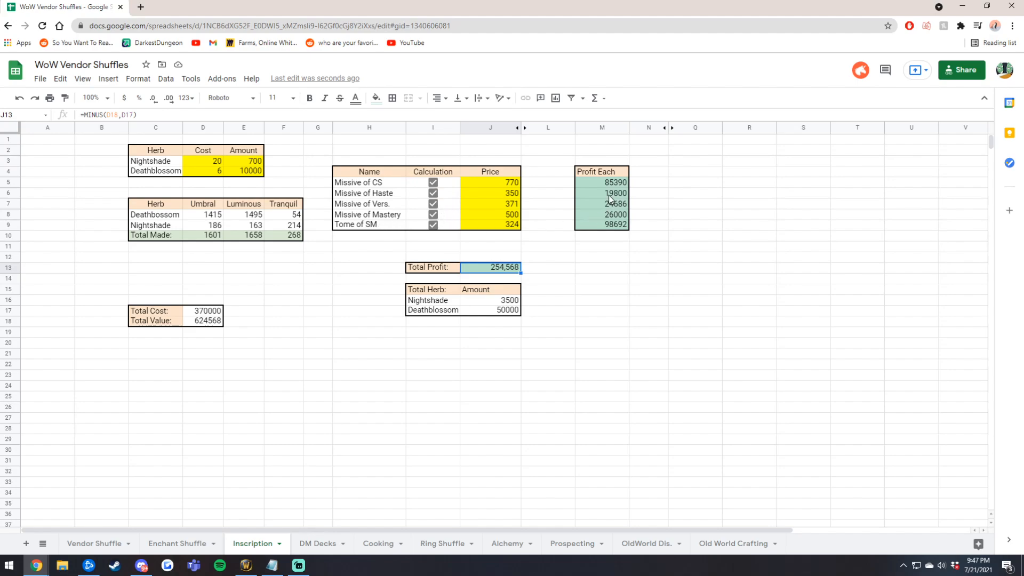
left_click(434, 194)
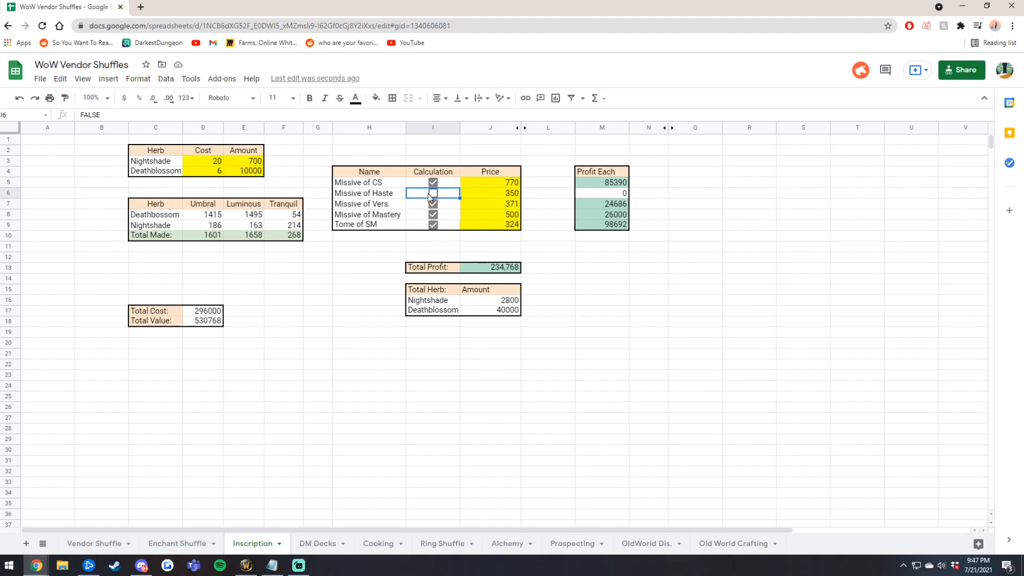
left_click(431, 195)
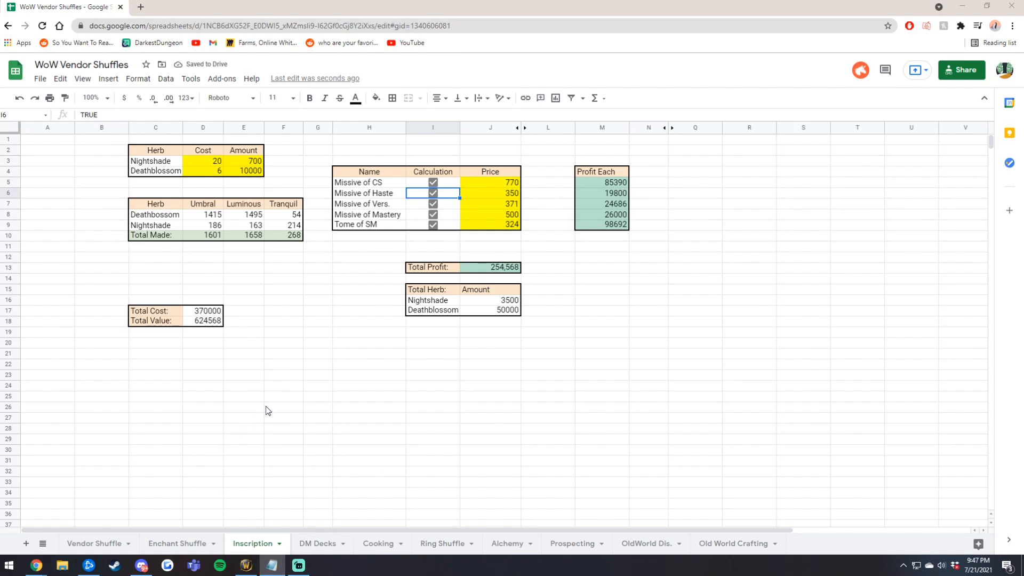
Step: Set the herb costs to 26 for Nightshade and 7 for Deathblossom
double_click(206, 162)
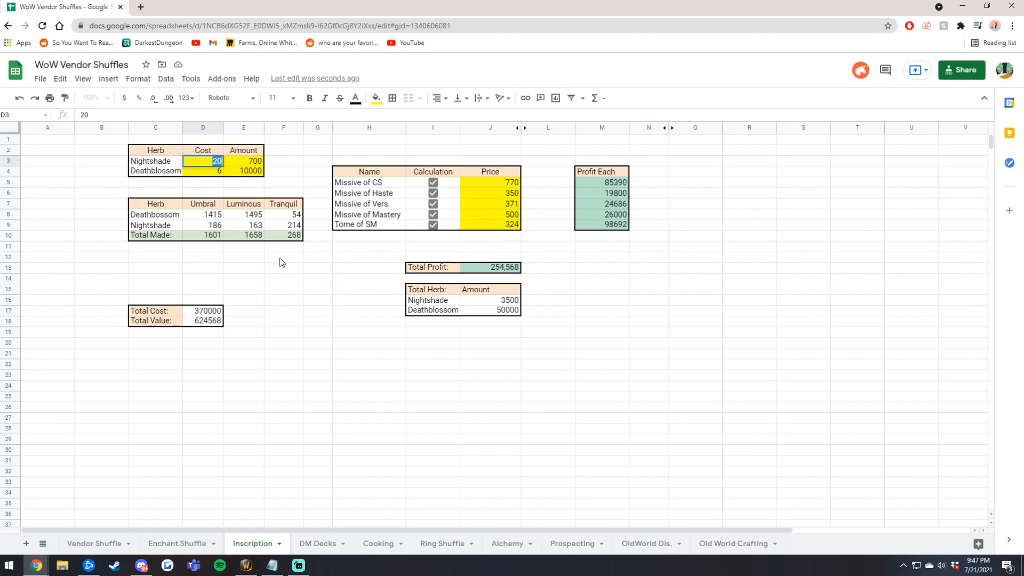
type("26")
key("Return")
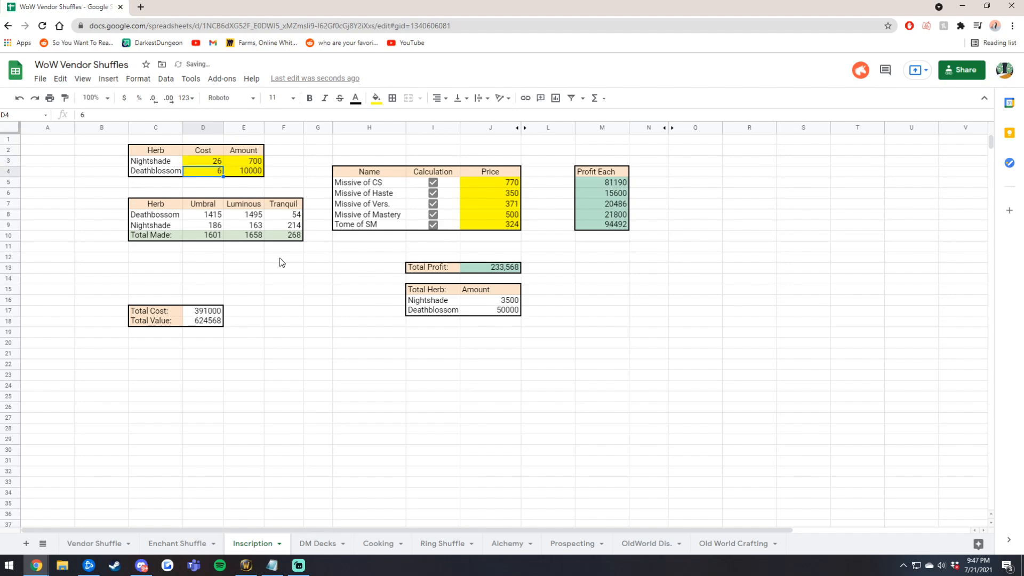
type("7")
key("Return")
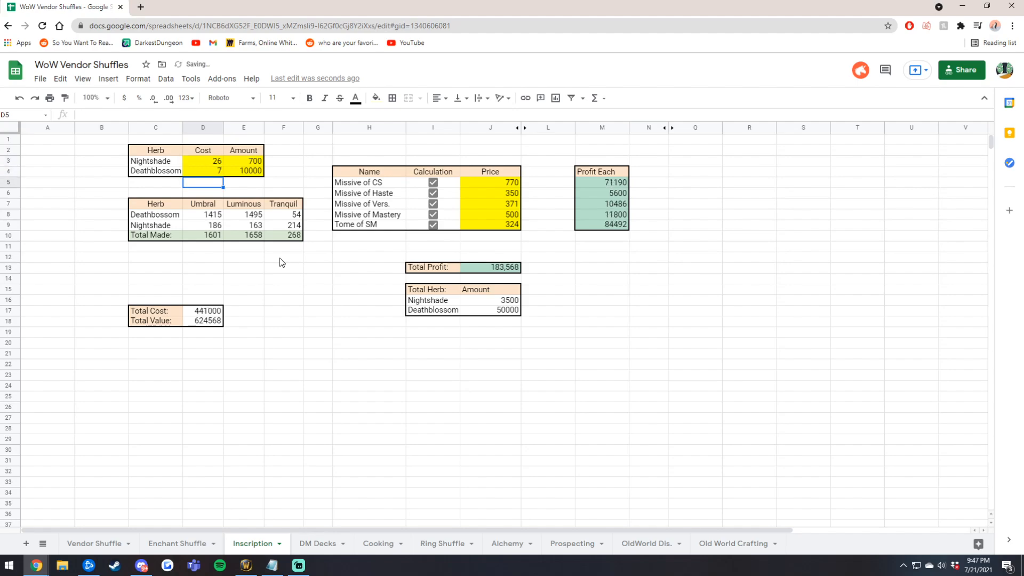
Step: Set the prices to 599 for Missive of CS, 600 for Haste, 575 for Vers., 612 for Mastery and 380 for Tome of SM
left_click(498, 187)
type("599")
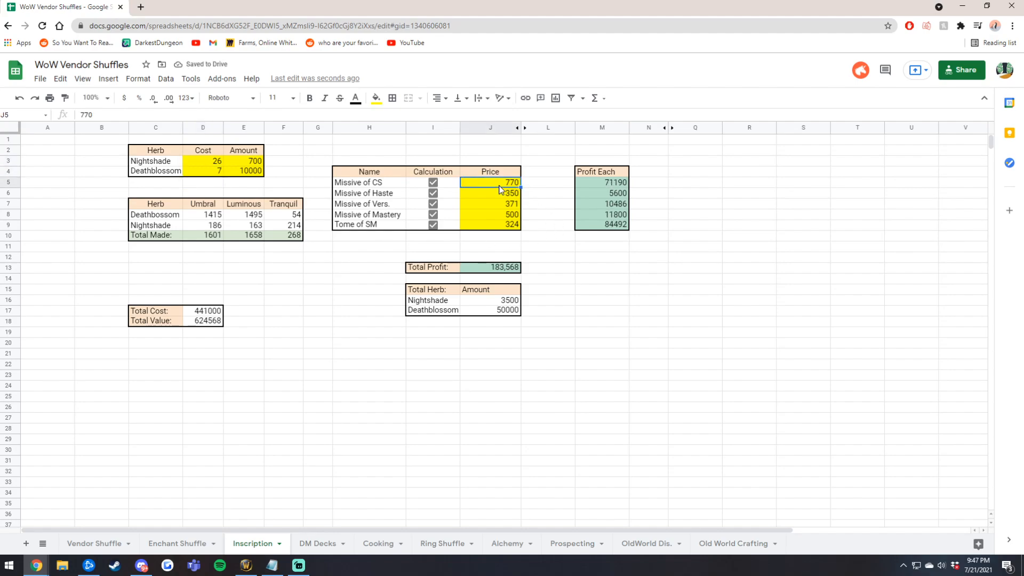
key("Return")
type("600")
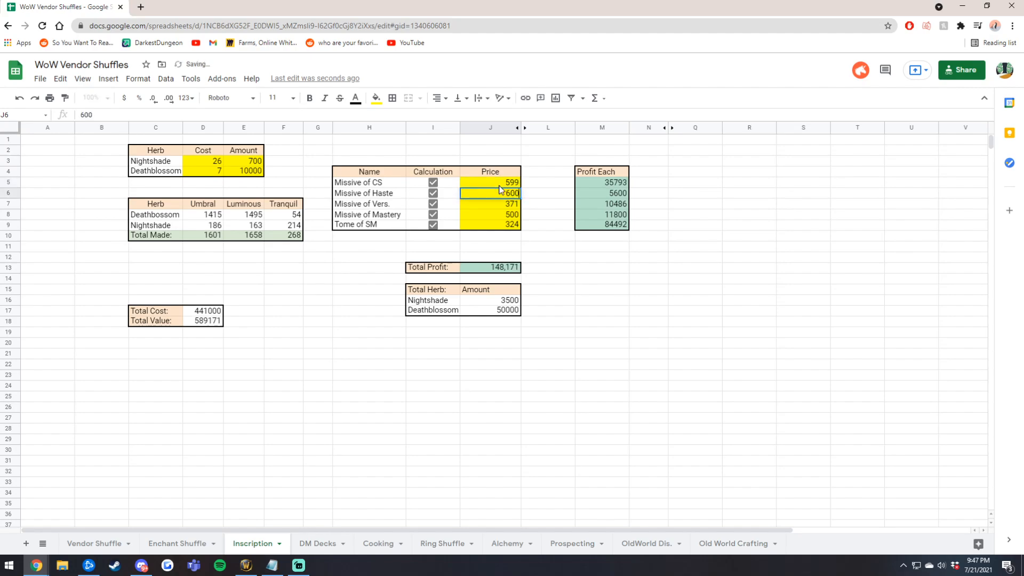
key("Return")
type("575")
key("Return")
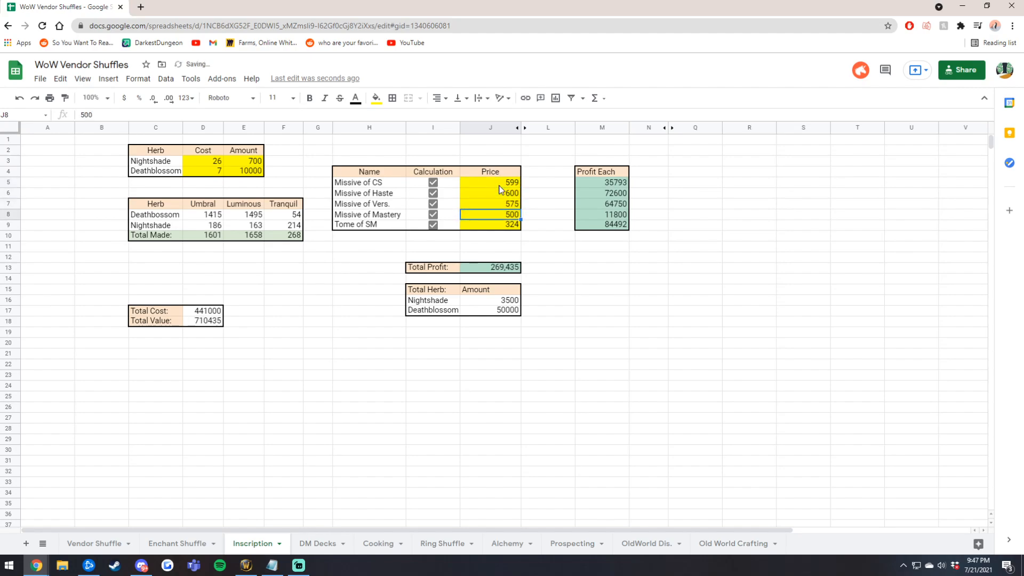
type("612")
key("Return")
type("380")
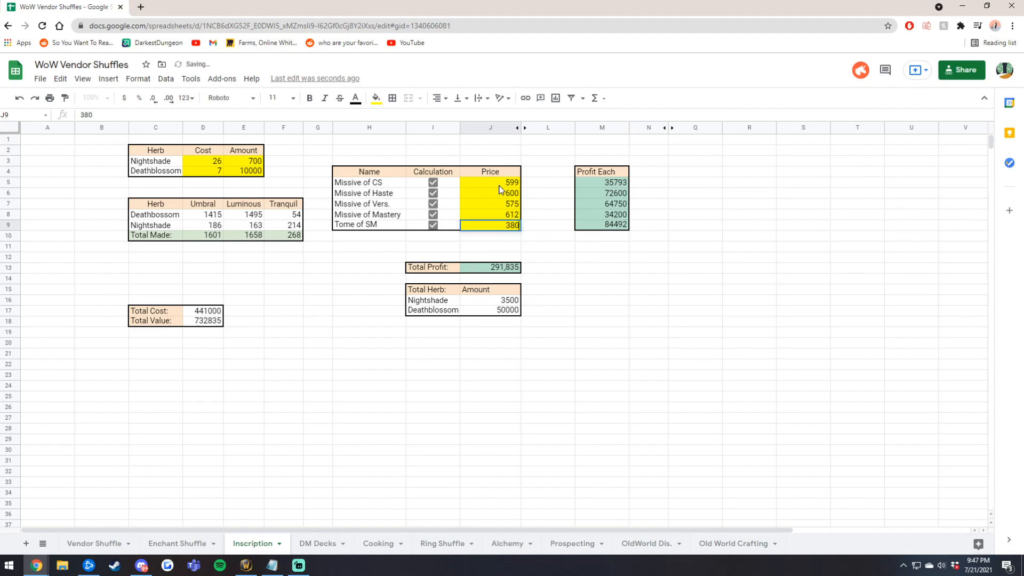
key("Return")
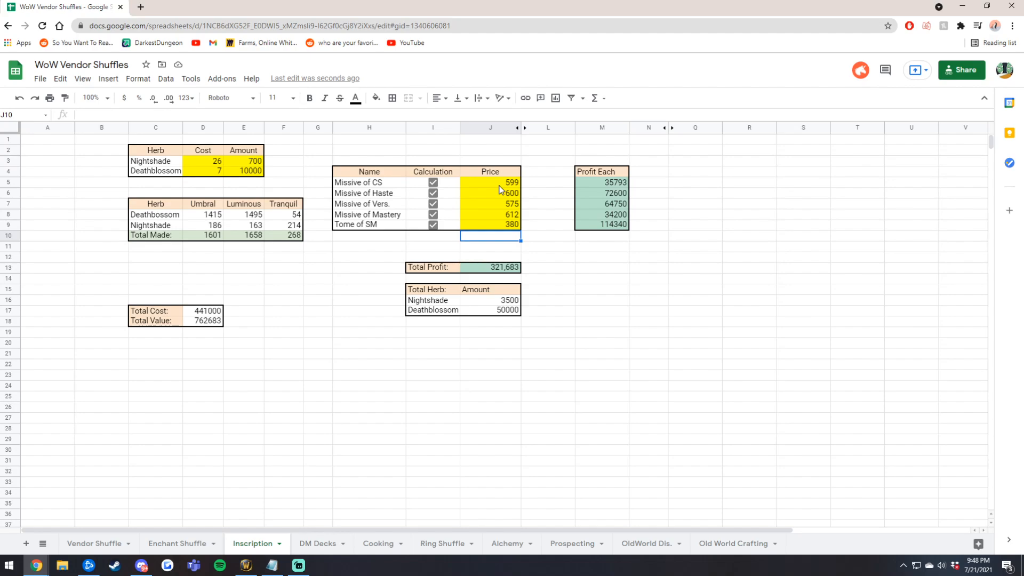
left_click(204, 312)
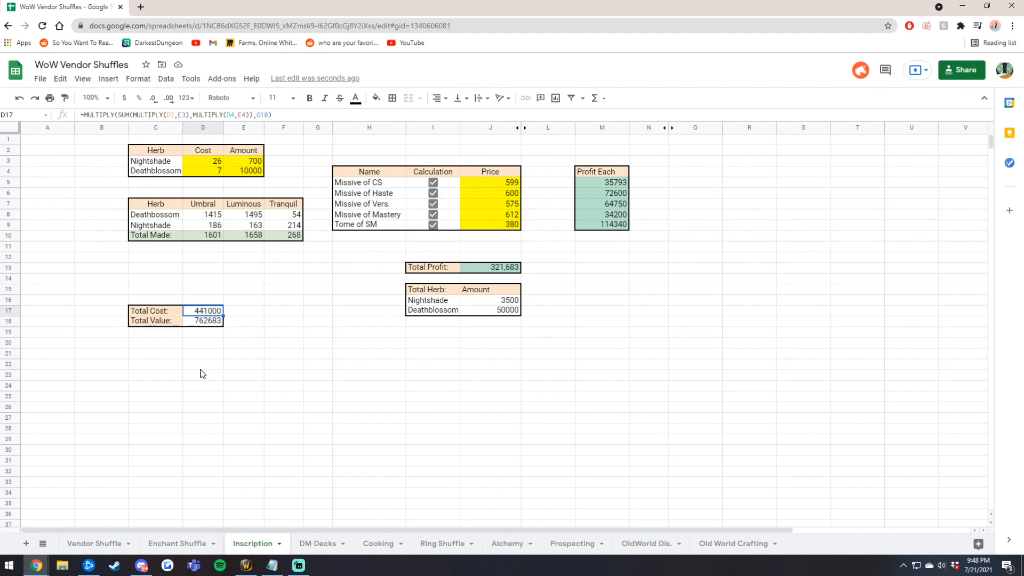
Step: Set the herb amounts to 70 Nightshade and 1000 Deathblossom, and check the total cost and total profit
left_click(242, 172)
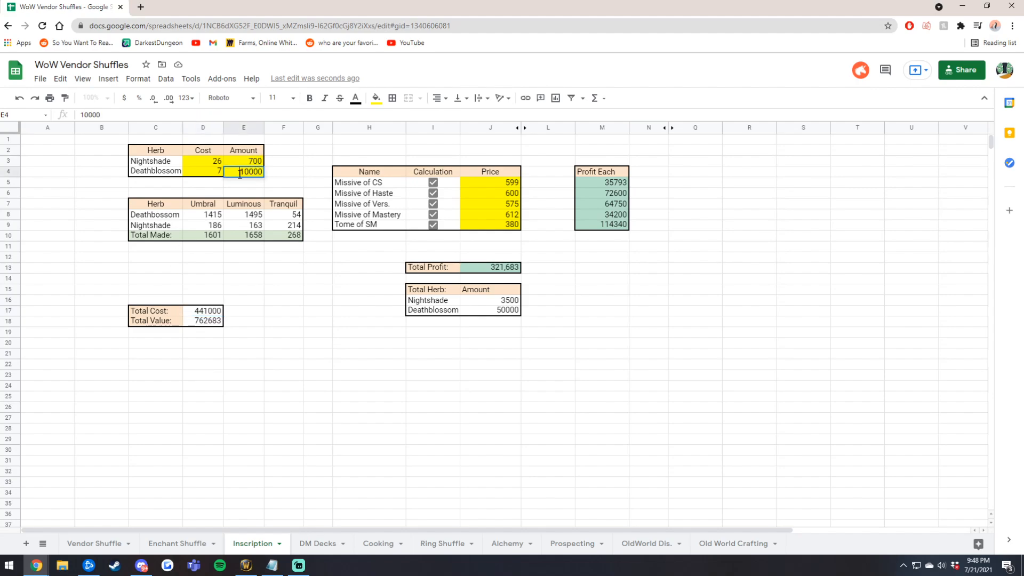
left_click(258, 162)
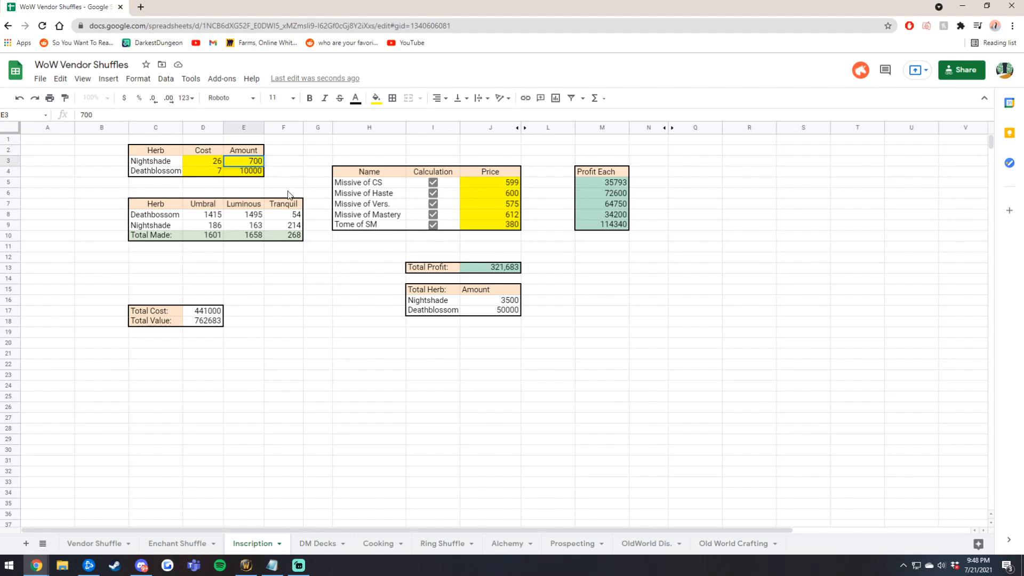
type("70")
key("Return")
type("1000")
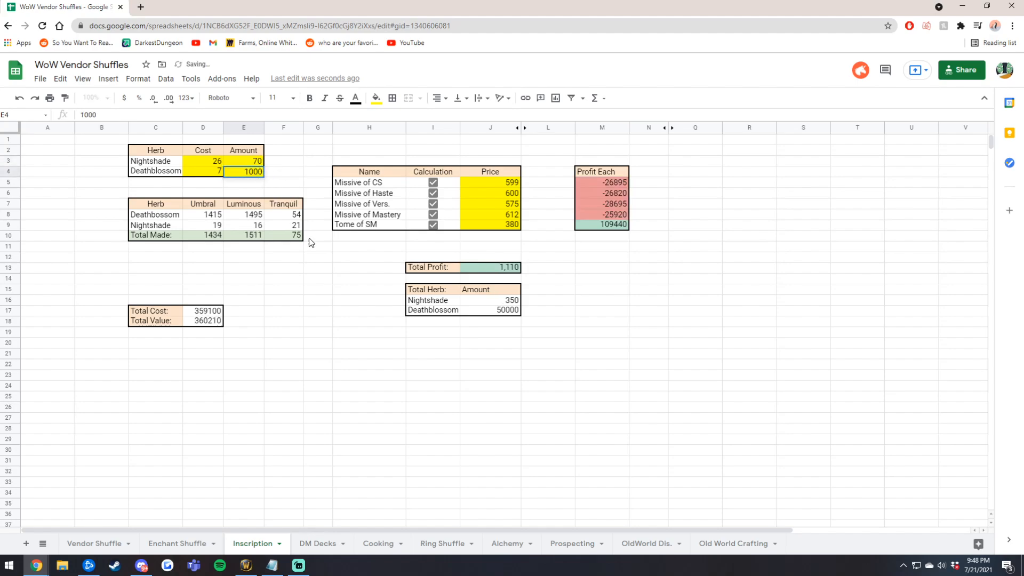
key("Return")
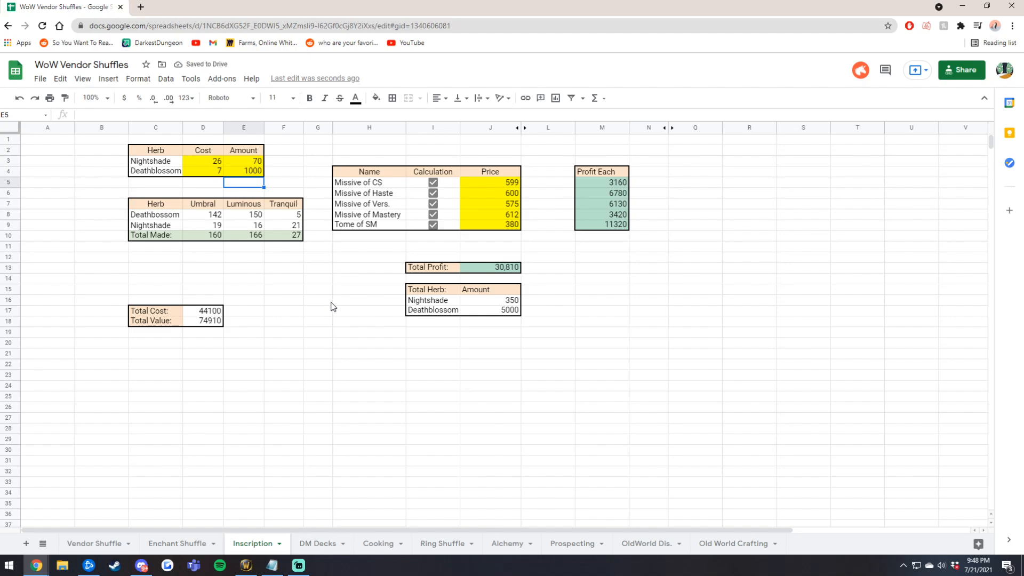
left_click(199, 312)
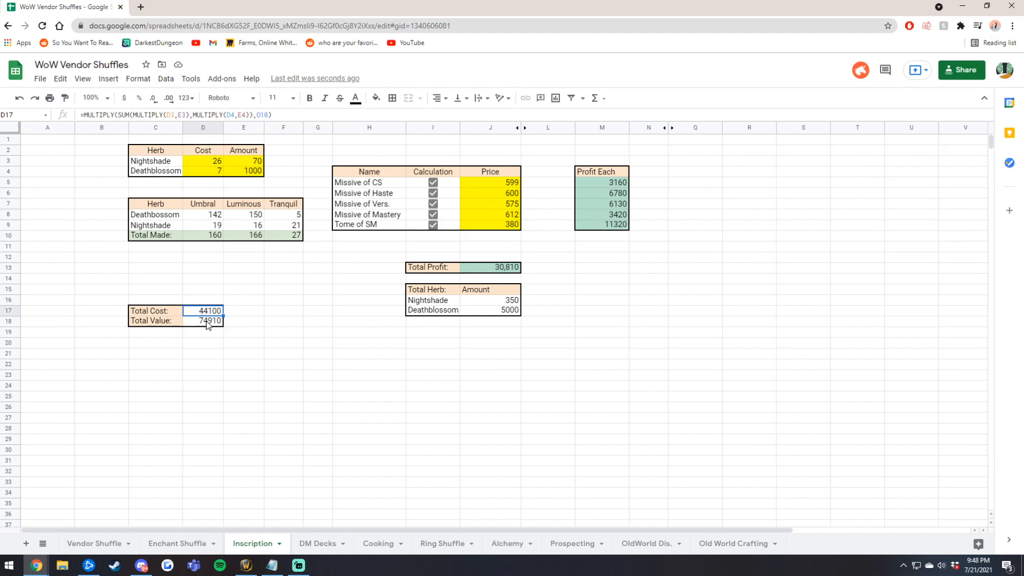
left_click(473, 270)
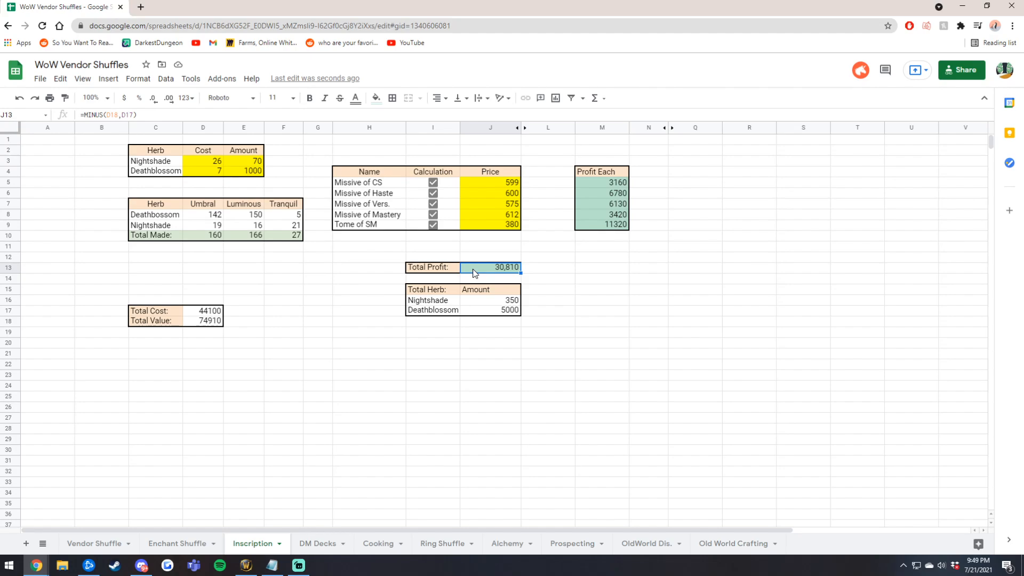
Step: Set the herb amounts back to 700 Nightshade and 10000 Deathblossom
left_click(249, 162)
key("Return")
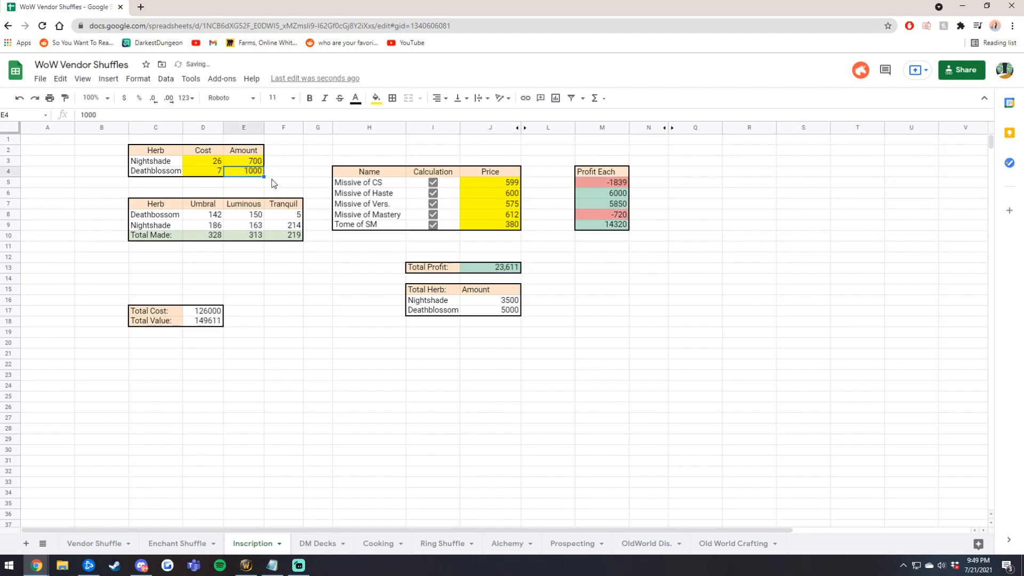
type("10000")
key("Return")
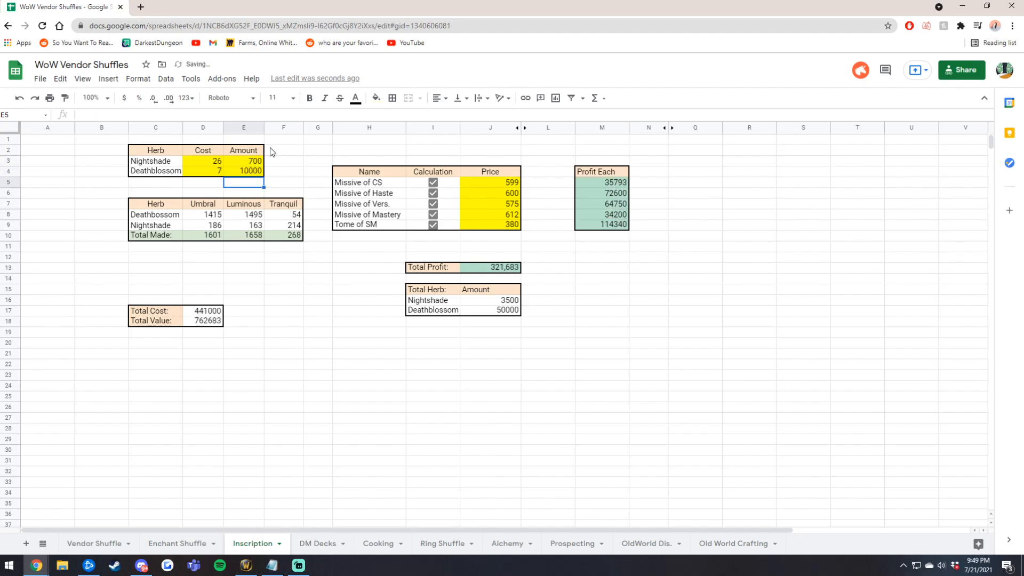
Step: Set the Deathblossom amount to 9000 to compare the calculated profit
double_click(241, 174)
left_click_drag(240, 174, 290, 185)
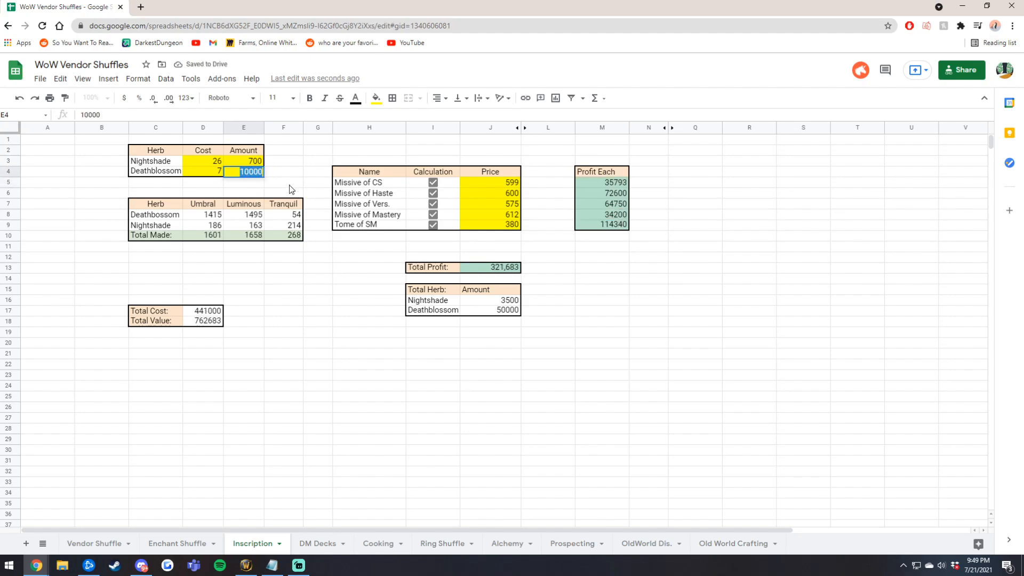
type("9000")
key("Return")
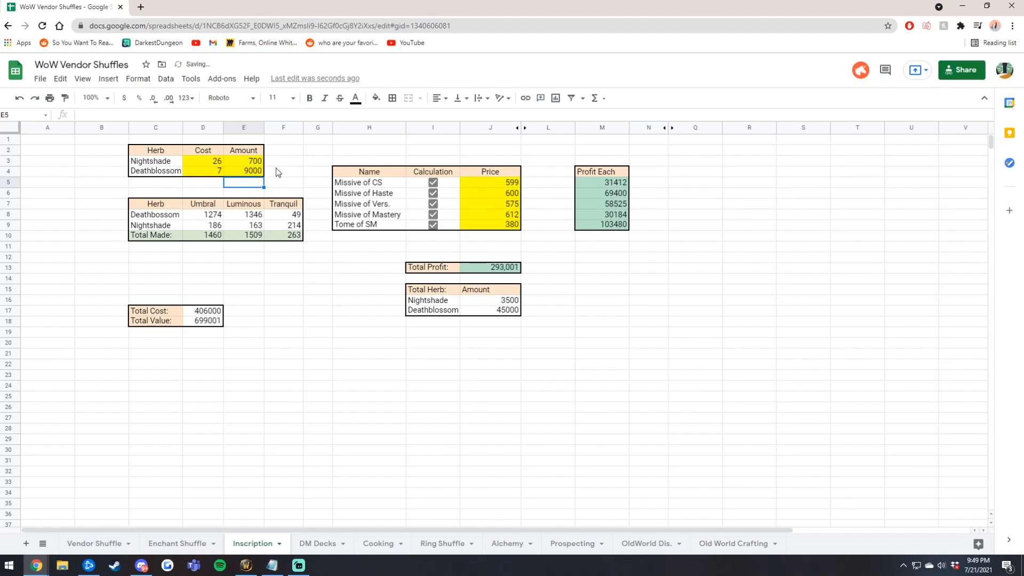
Step: Set the Deathblossom amount to 7000 to compare the calculated profit
key("Up")
type("700")
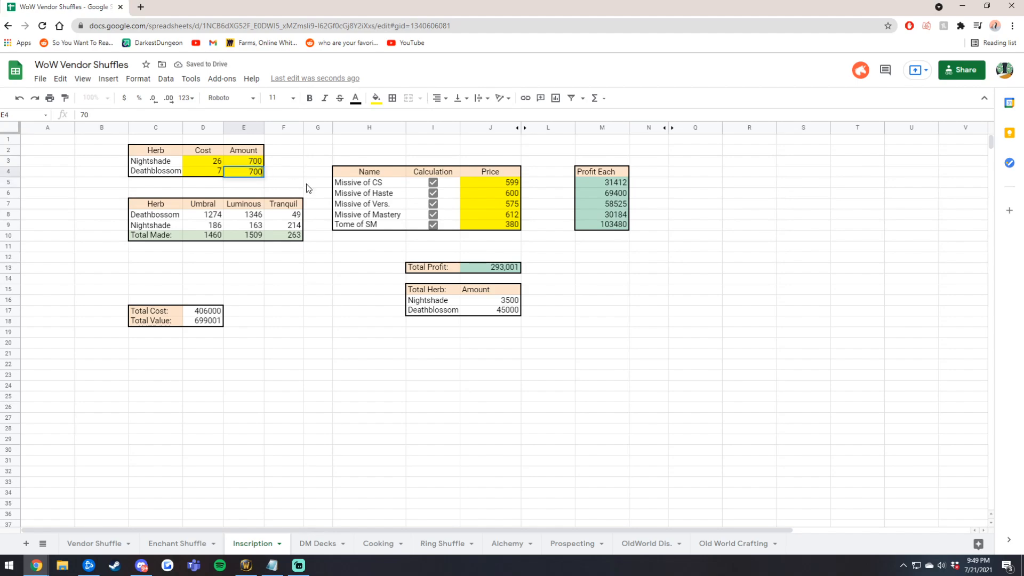
type("0")
key("Return")
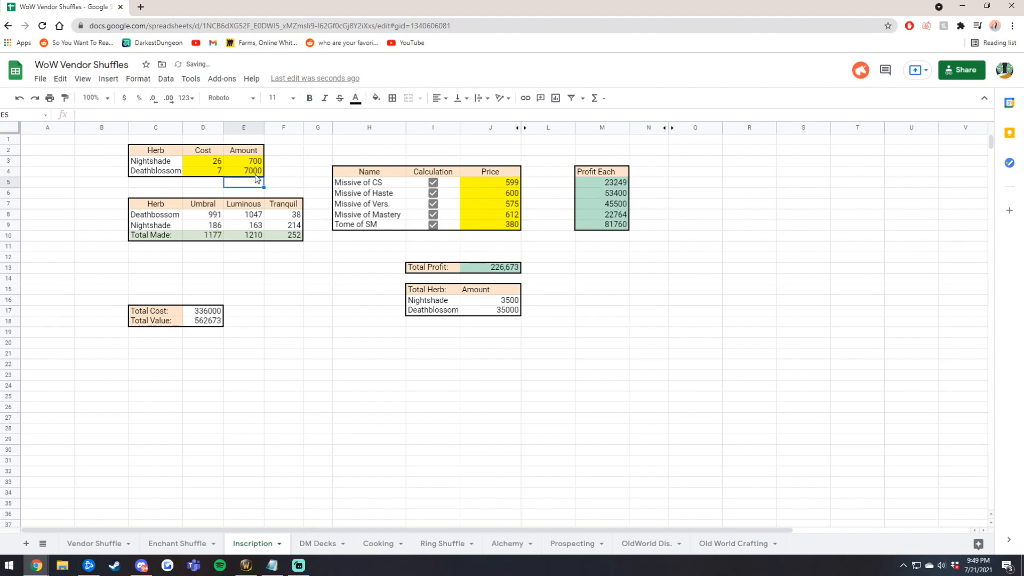
Step: Return the Deathblossom amount to 10000
key("Up")
type("1000")
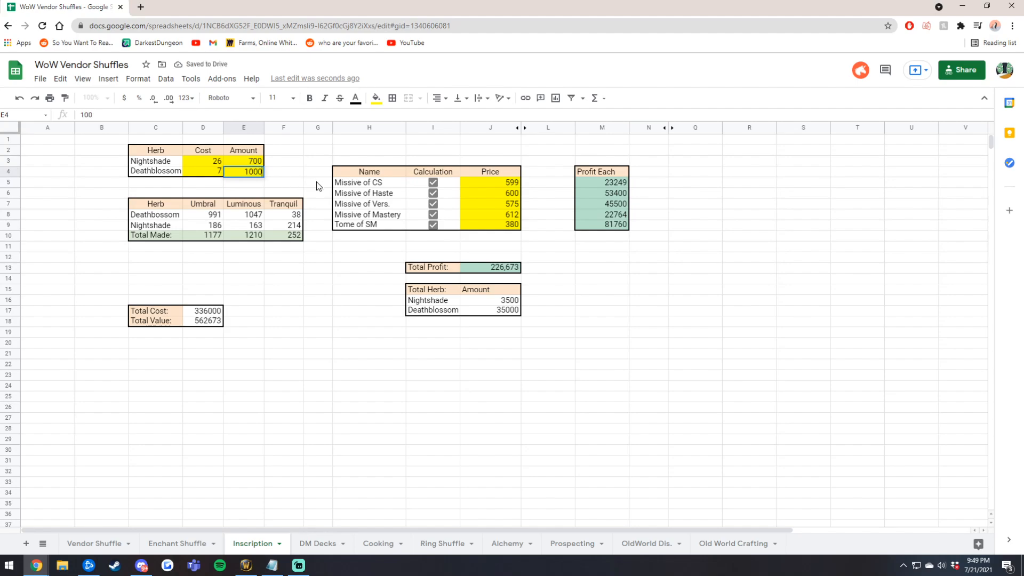
type("0")
key("Return")
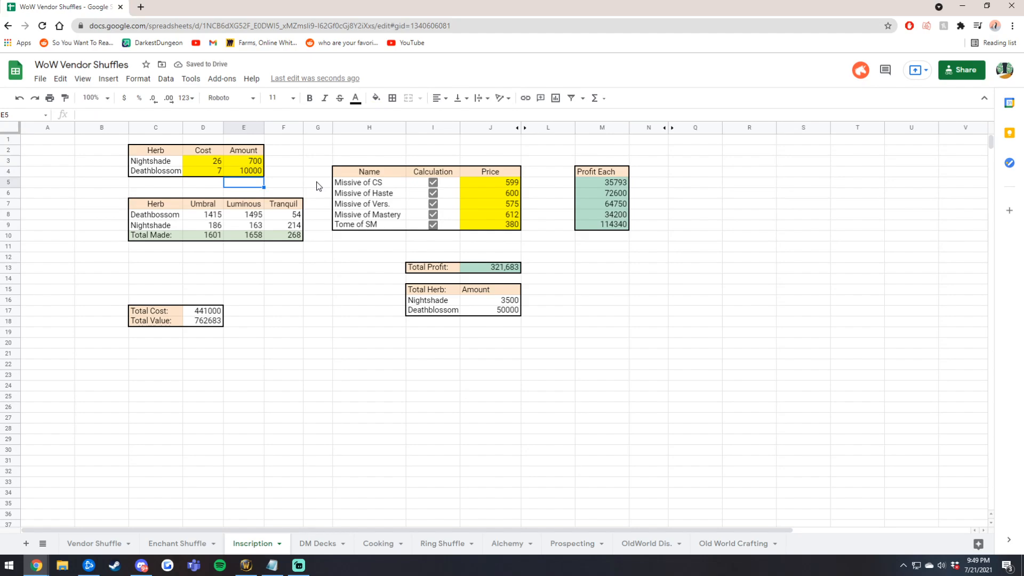
Step: Set herb costs to 30 for Nightshade and 9 for Deathblossom, and the five item prices to 560, 607, 600, 572 and 350
left_click(208, 164)
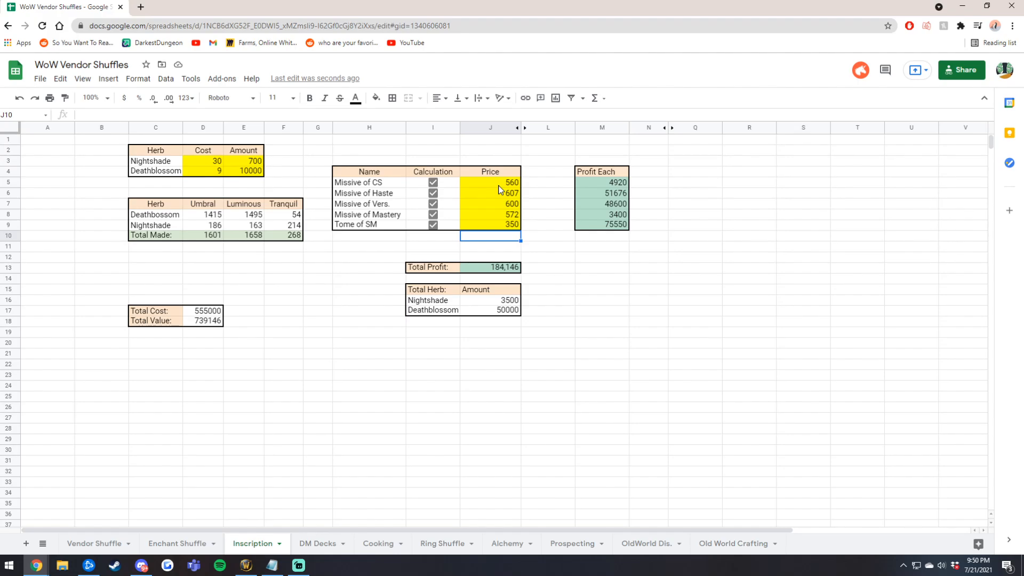
Step: Open the DM Decks sheet and review the herb prices, herb amounts, number of cards and average cost per deck with blanks
key("ctrl+Page_Down")
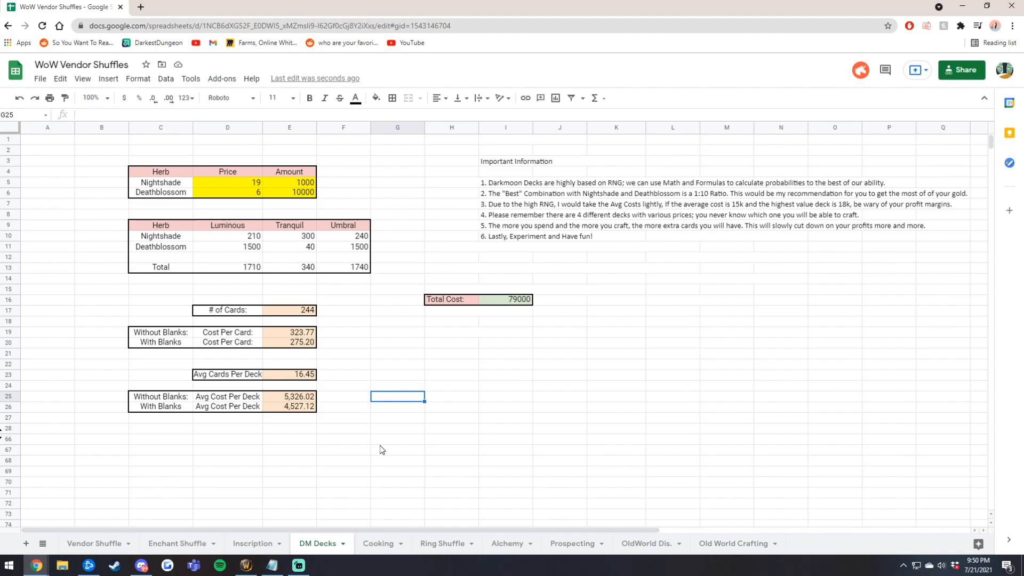
left_click(230, 185)
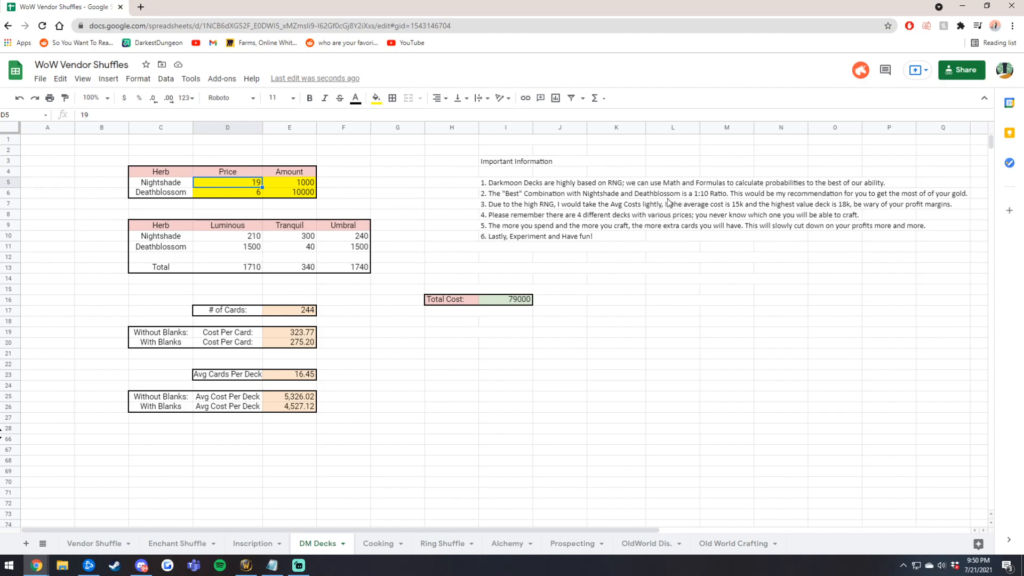
left_click(303, 186)
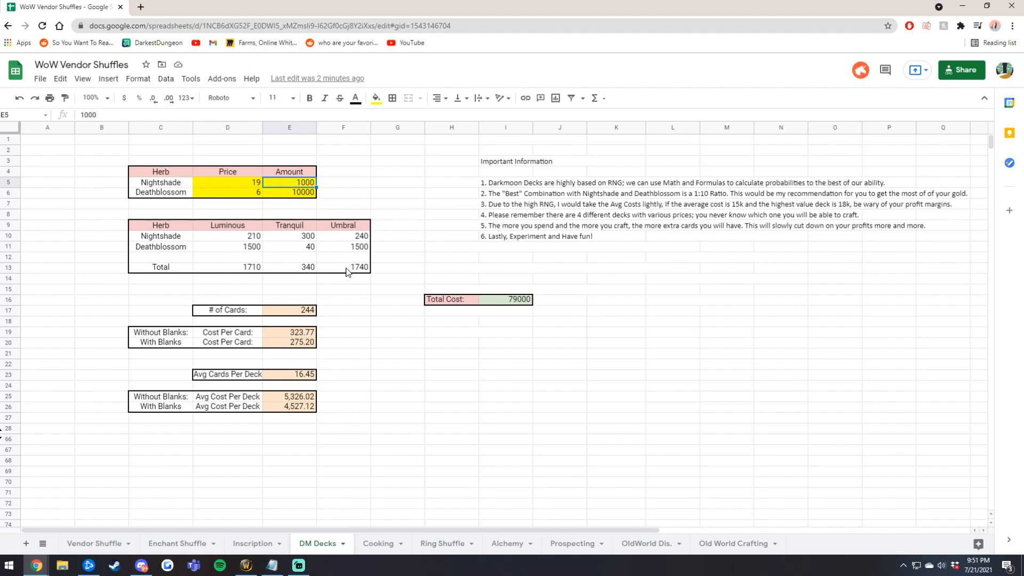
left_click(307, 304)
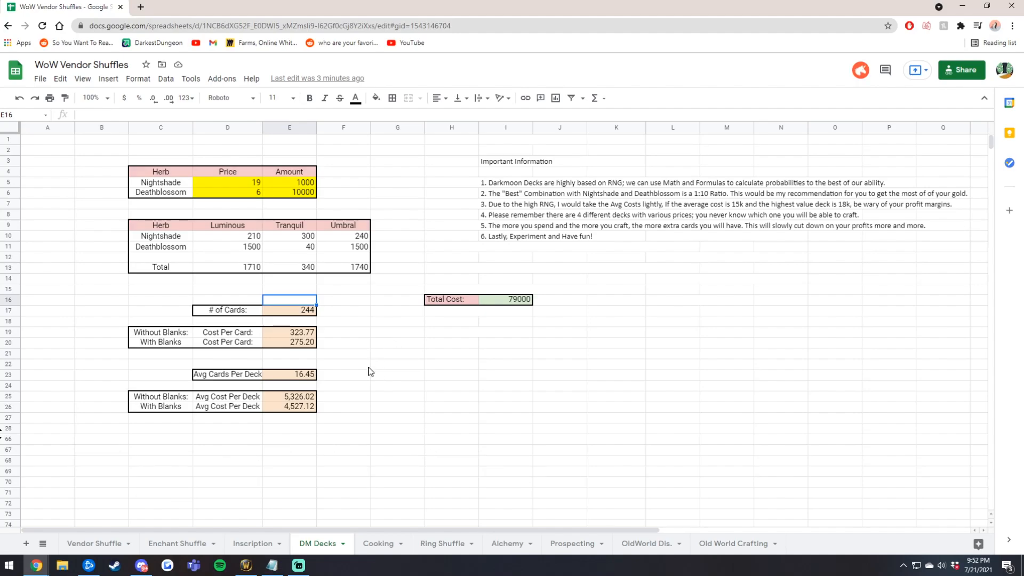
left_click(306, 408)
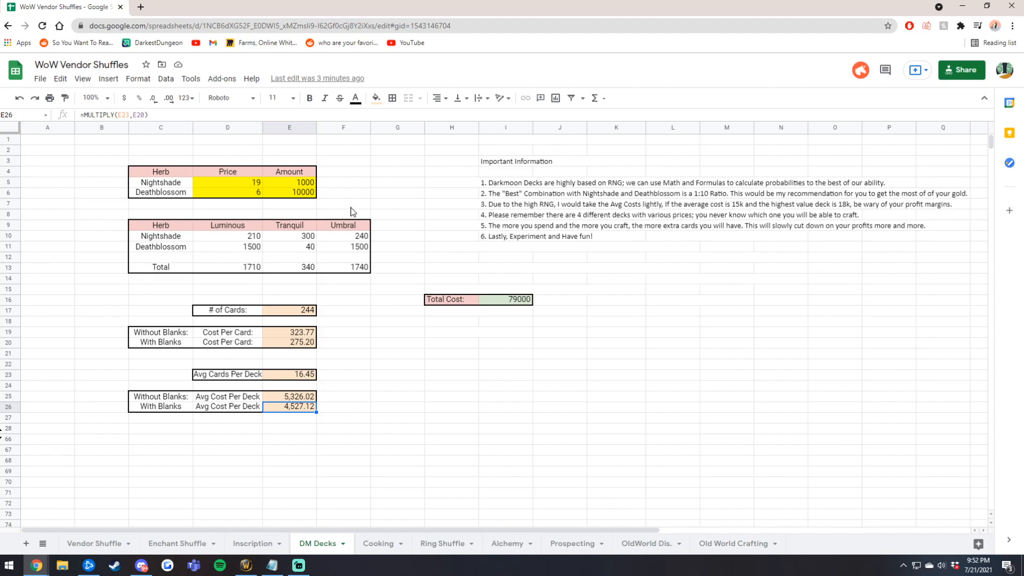
Step: Compare the total cost and both herb amounts with the average cost per deck with blanks
left_click(486, 305)
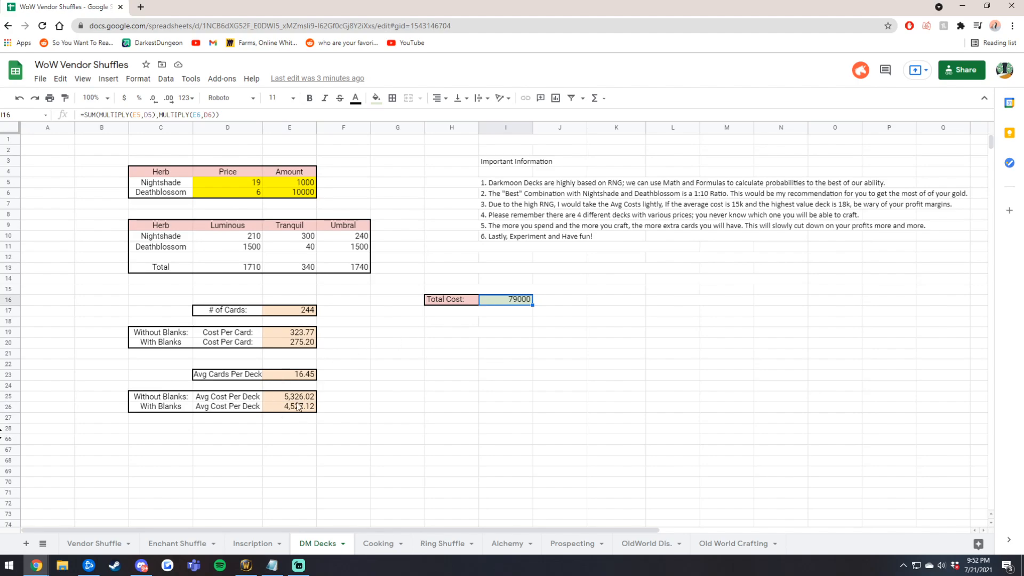
left_click(276, 410)
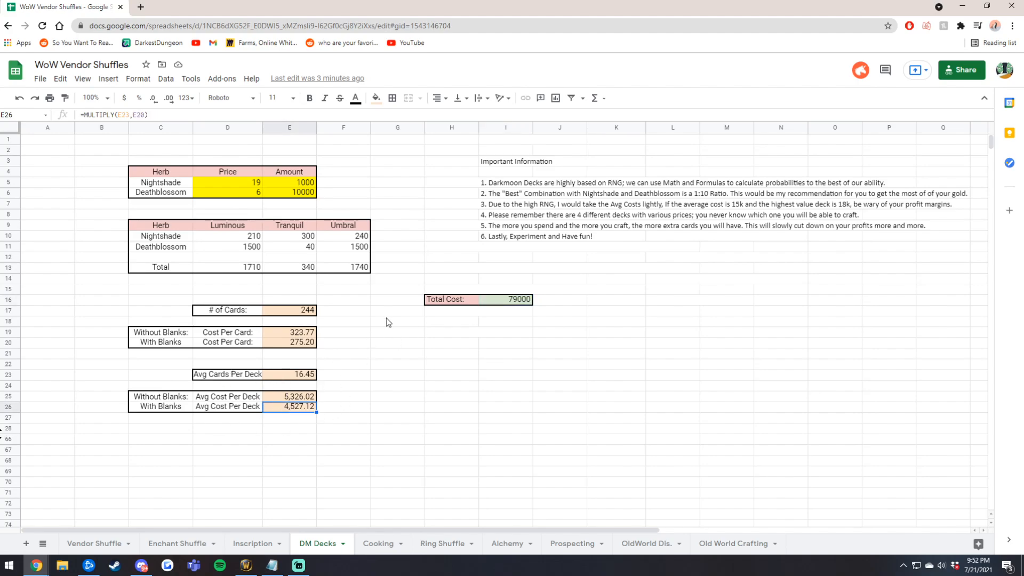
left_click(373, 324)
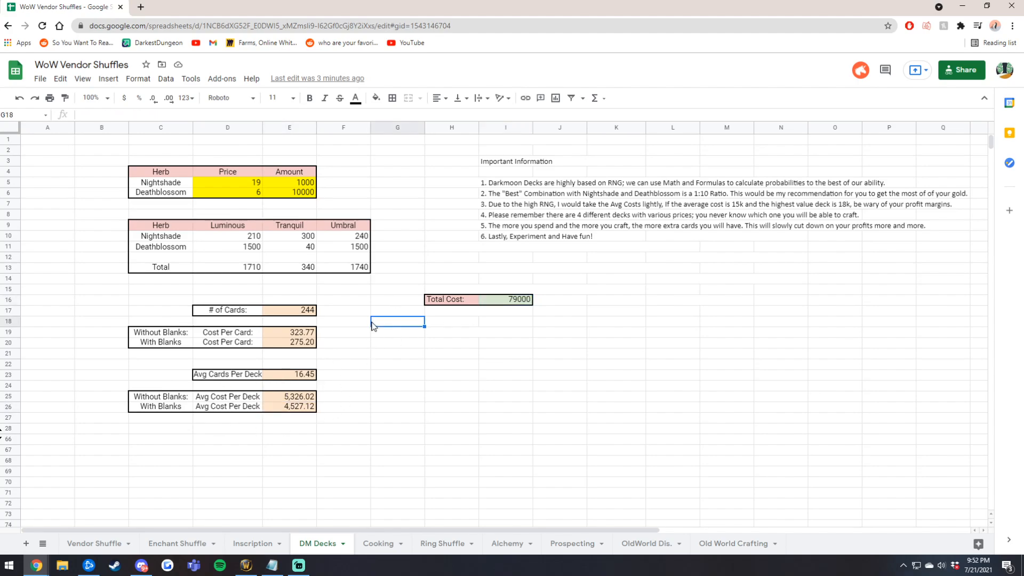
left_click(512, 303)
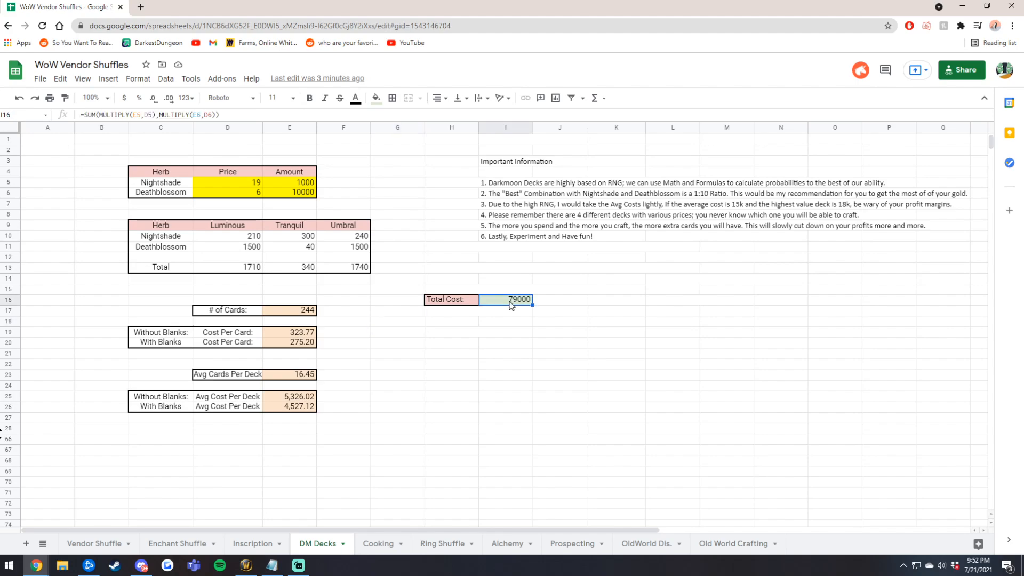
left_click(312, 184)
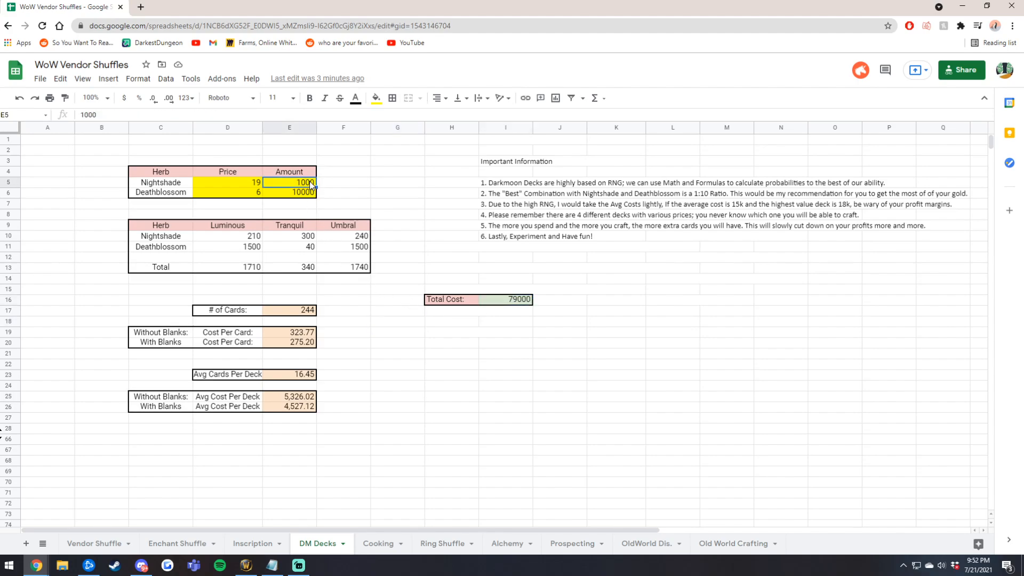
left_click(312, 194)
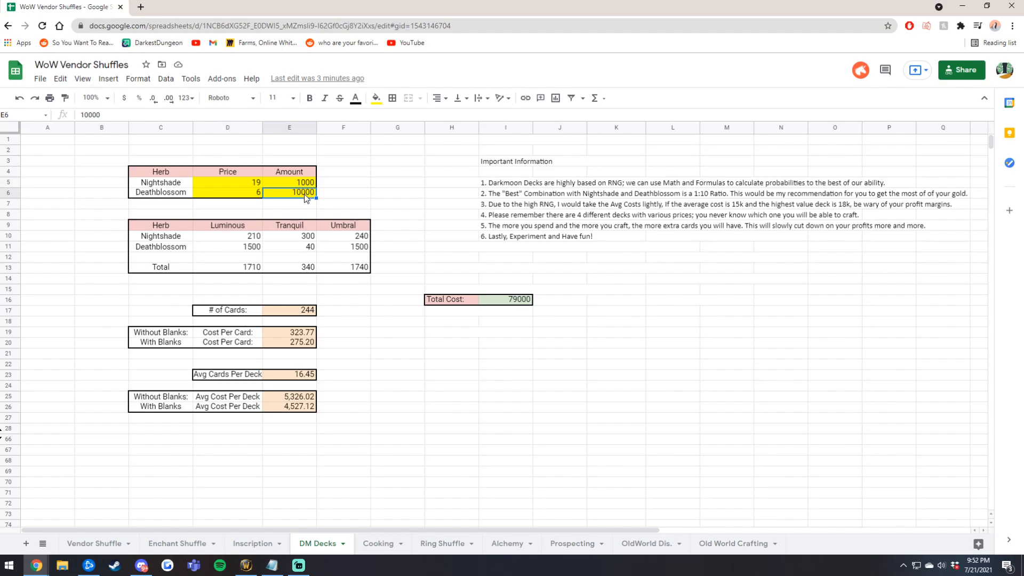
left_click(289, 408)
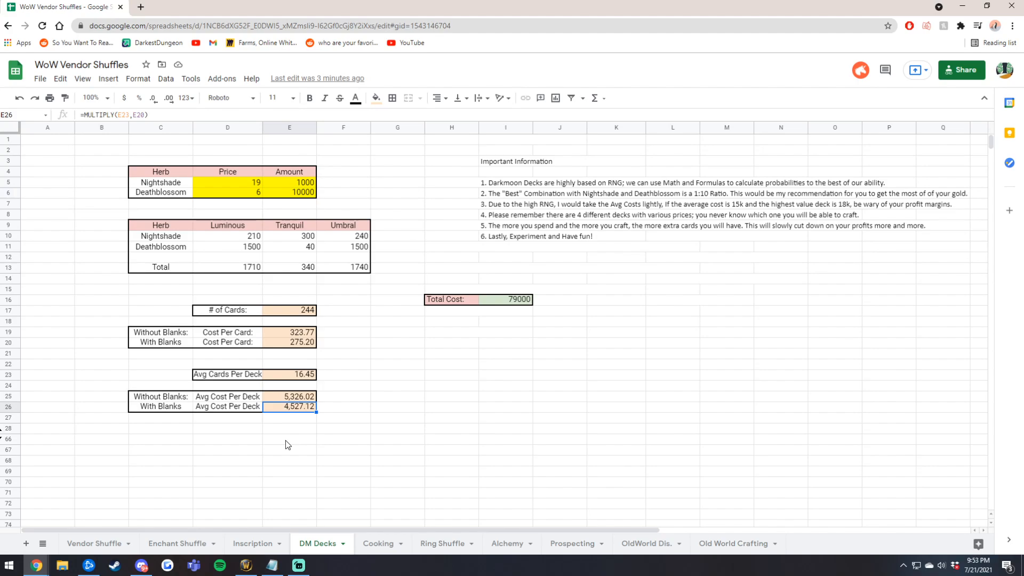
Step: Switch to World of Warcraft, open the auction house at the auctioneer and search for "darkmoon deck"
left_click(246, 565)
key("Escape")
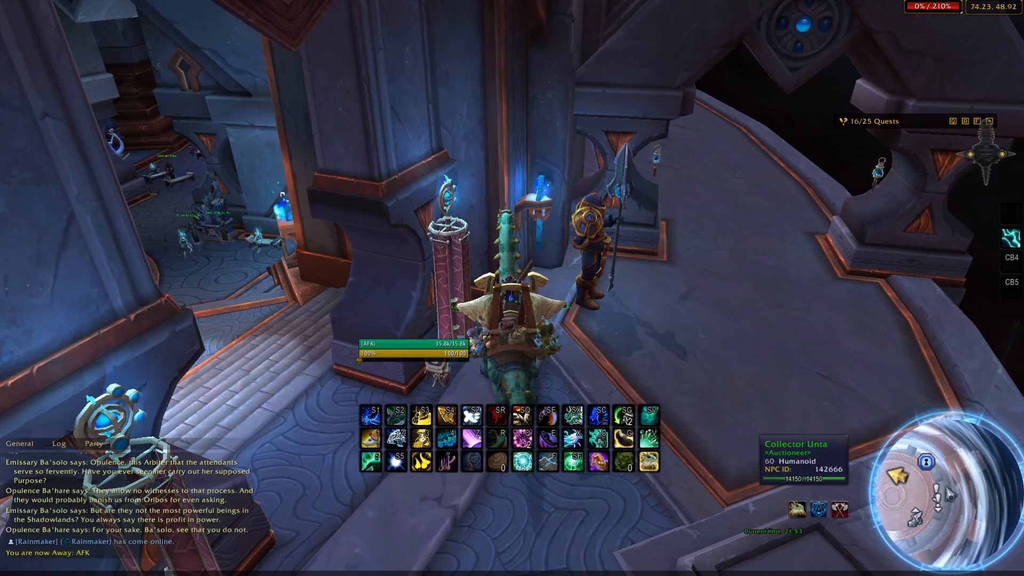
key("f")
left_click(166, 100)
type("darkmoo")
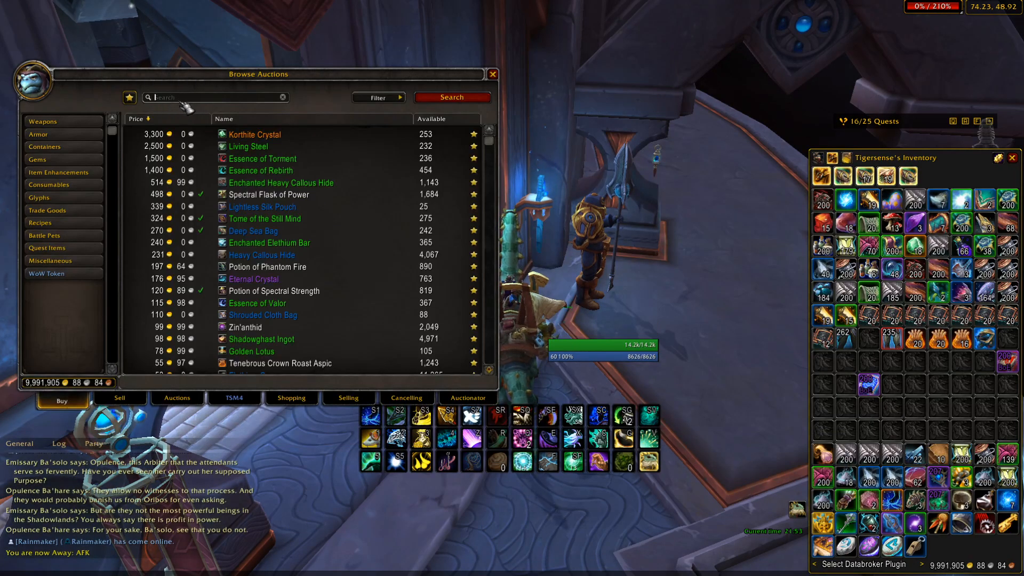
type("n deck")
key("Return")
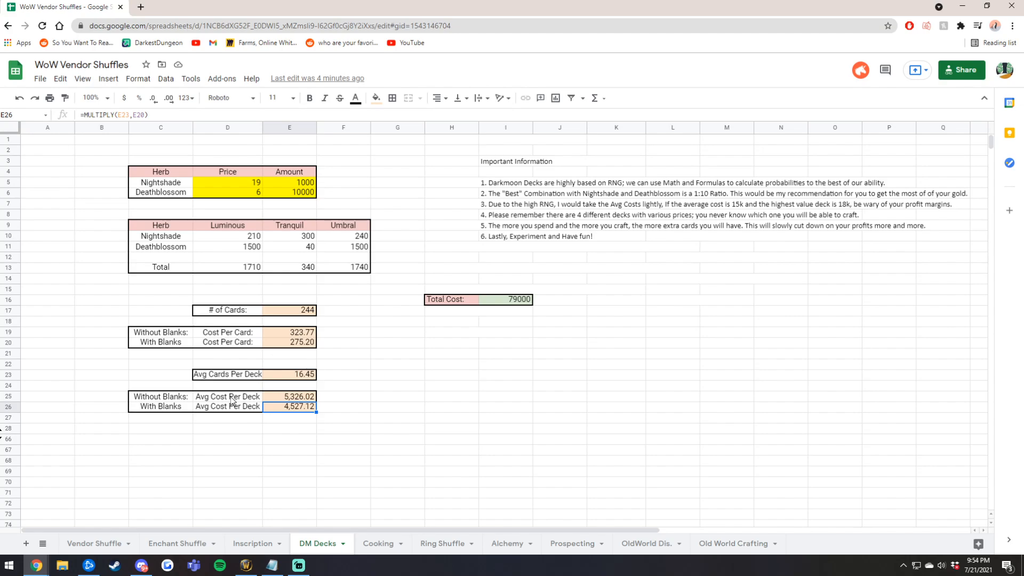
Step: Set the DM Decks herb amounts to 10000 Nightshade and 100000 Deathblossom
left_click(288, 182)
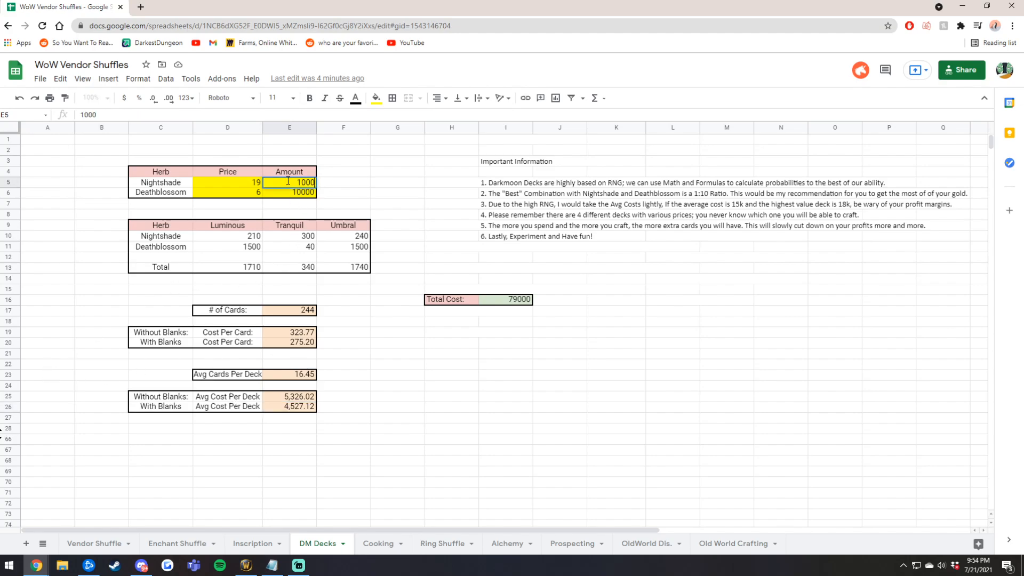
type("10000")
key("Return")
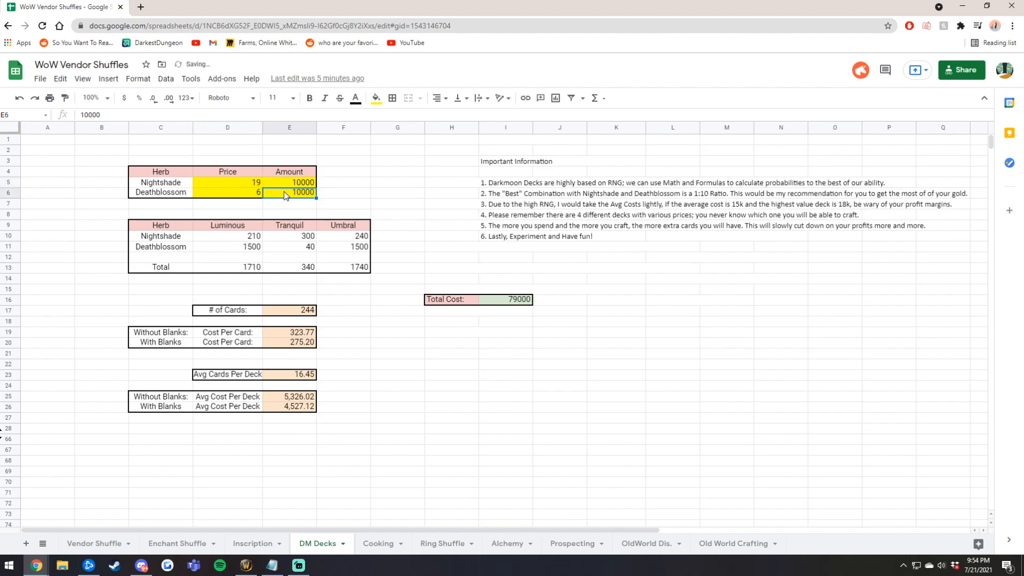
type("0")
type("100000")
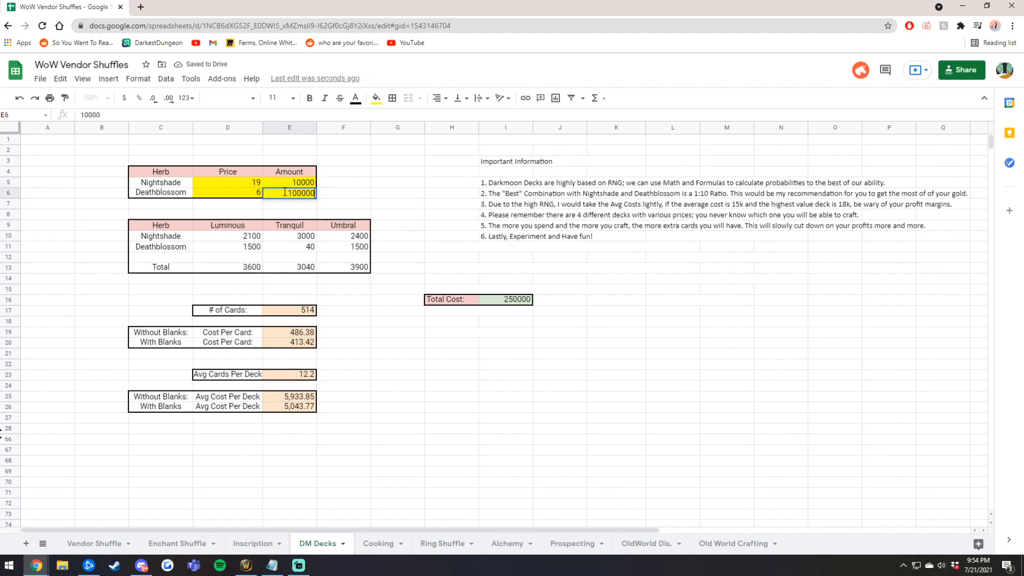
key("Return")
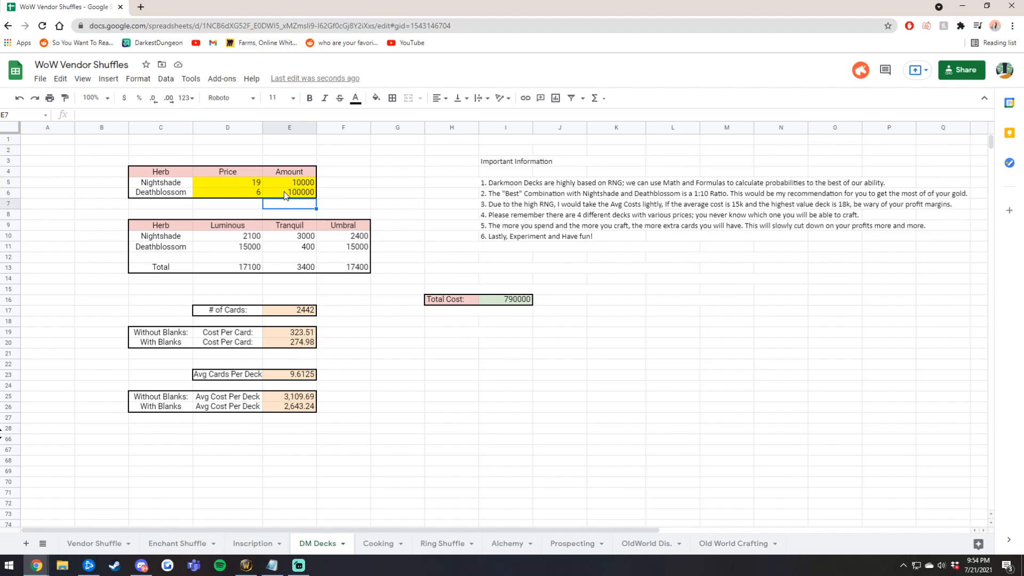
Step: Check the total cost, the average cost per deck and the average cards per deck for the larger herb amounts
left_click(508, 300)
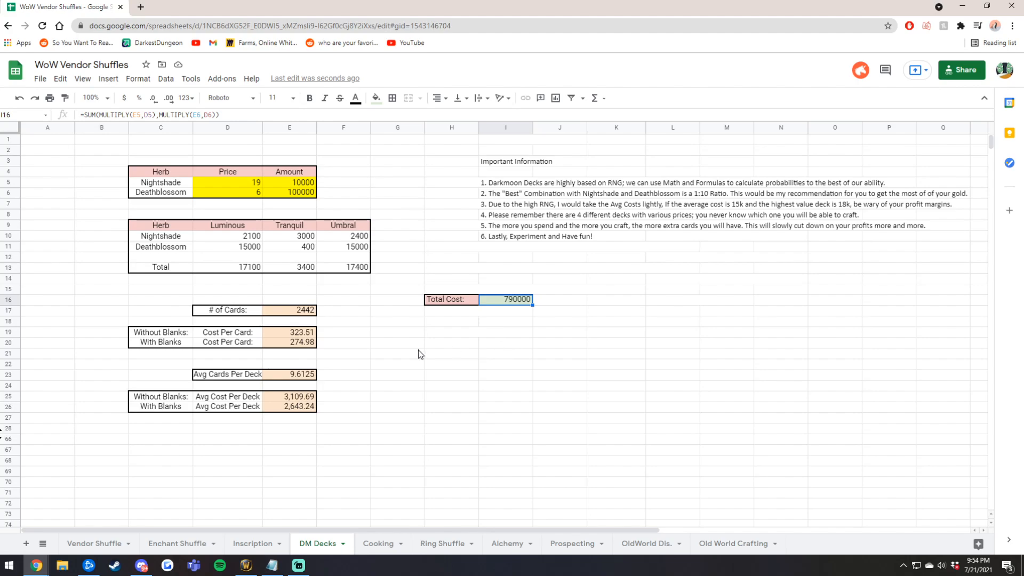
left_click(336, 409)
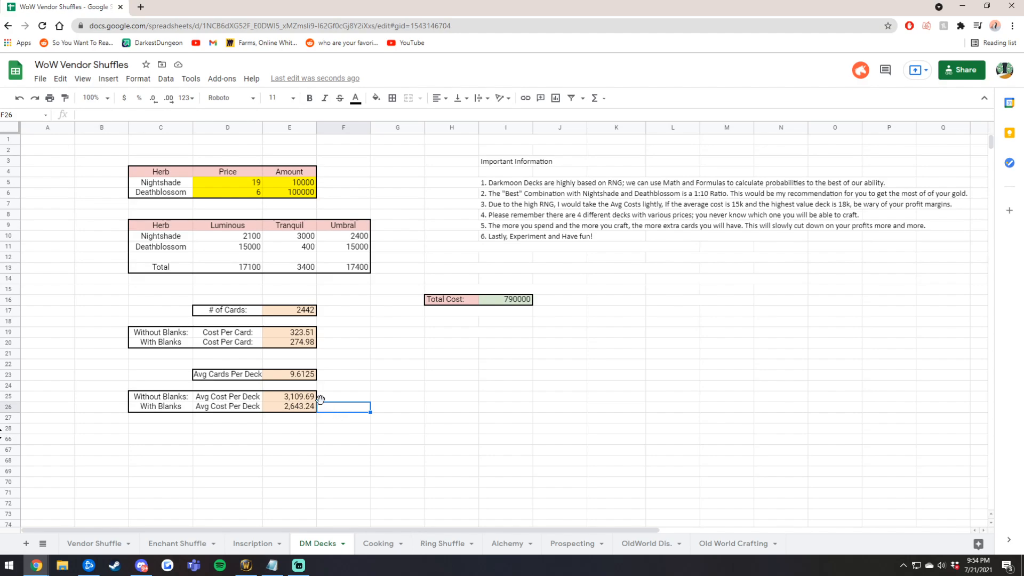
left_click(287, 374)
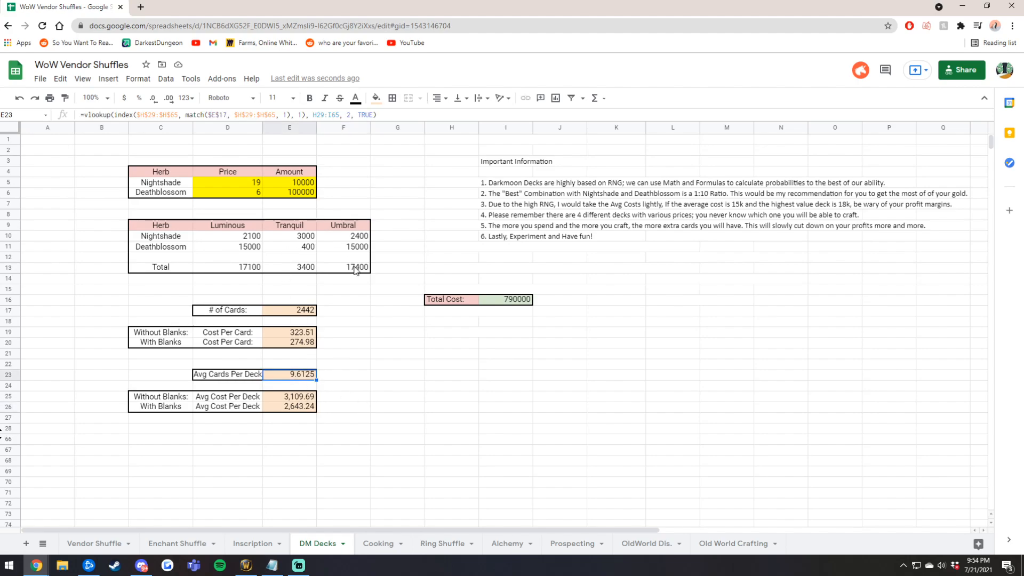
Step: Undo the last two herb amount changes and check the average cards per deck
key("ctrl+z")
key("ctrl+z")
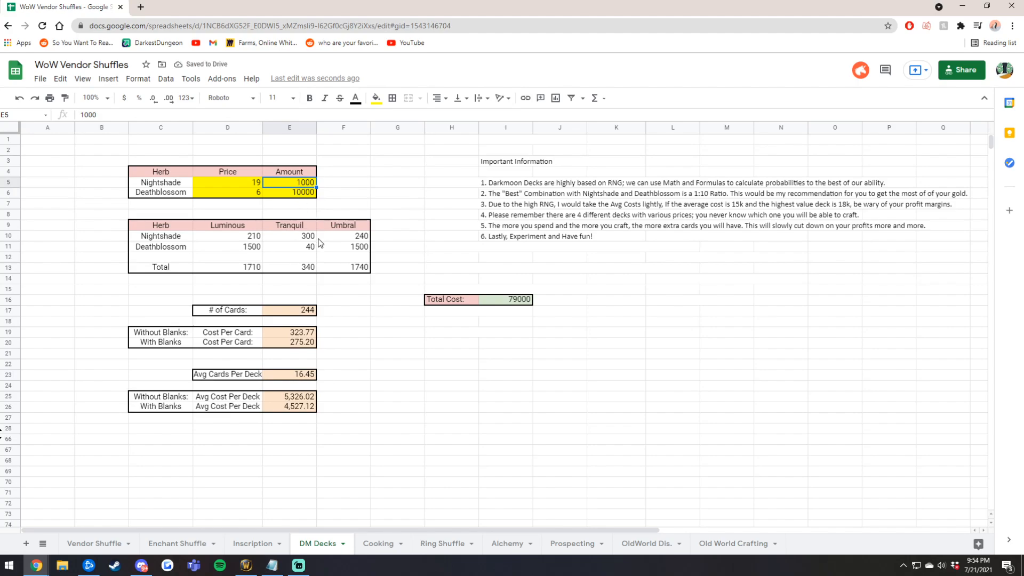
left_click(296, 376)
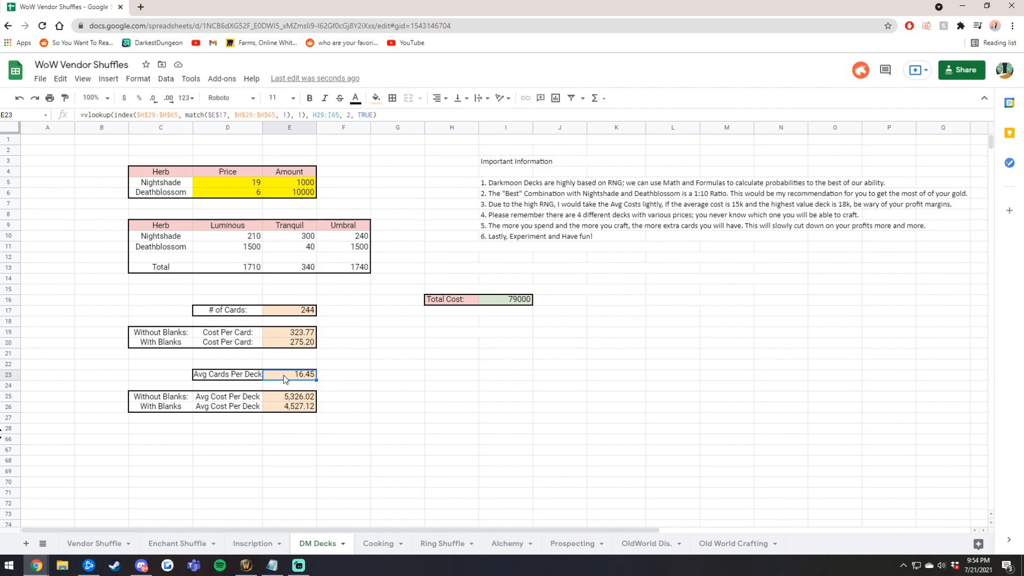
Step: Scale the herb amounts up tenfold, entering 10000 for Nightshade and 100000 for Deathblossom
double_click(287, 181)
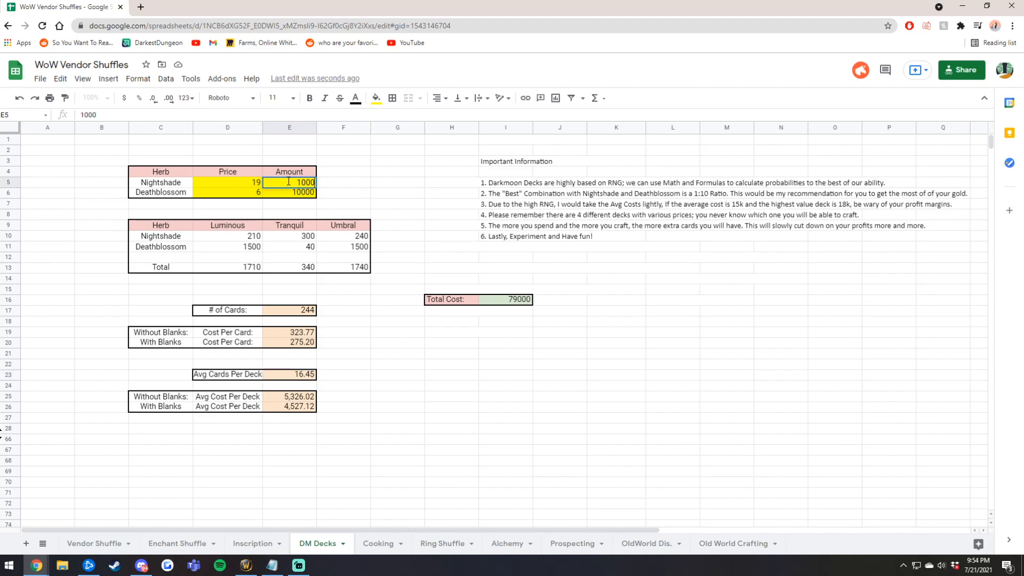
type("0")
key("Return")
type("0")
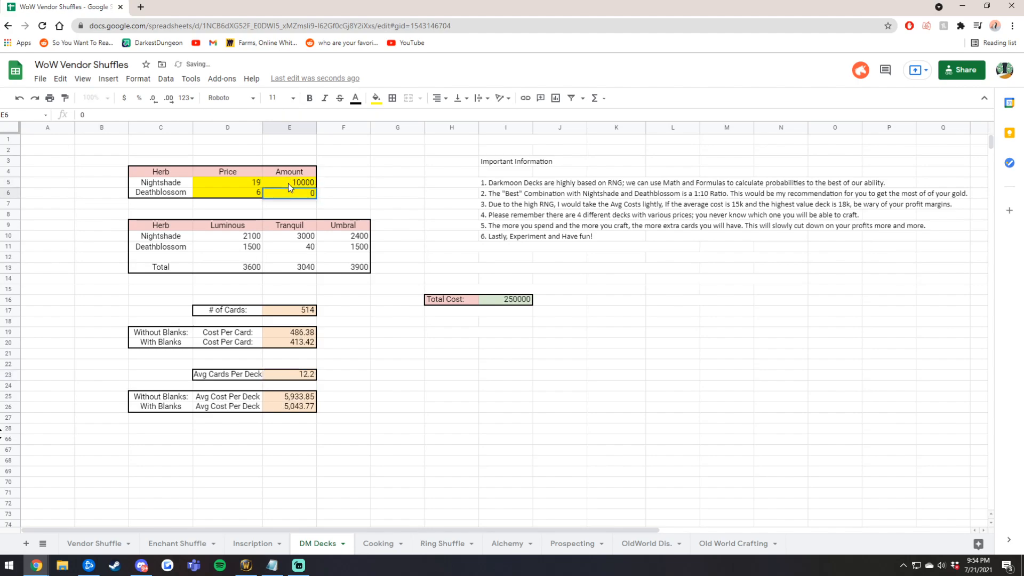
key("BackSpace")
type("100000")
key("Return")
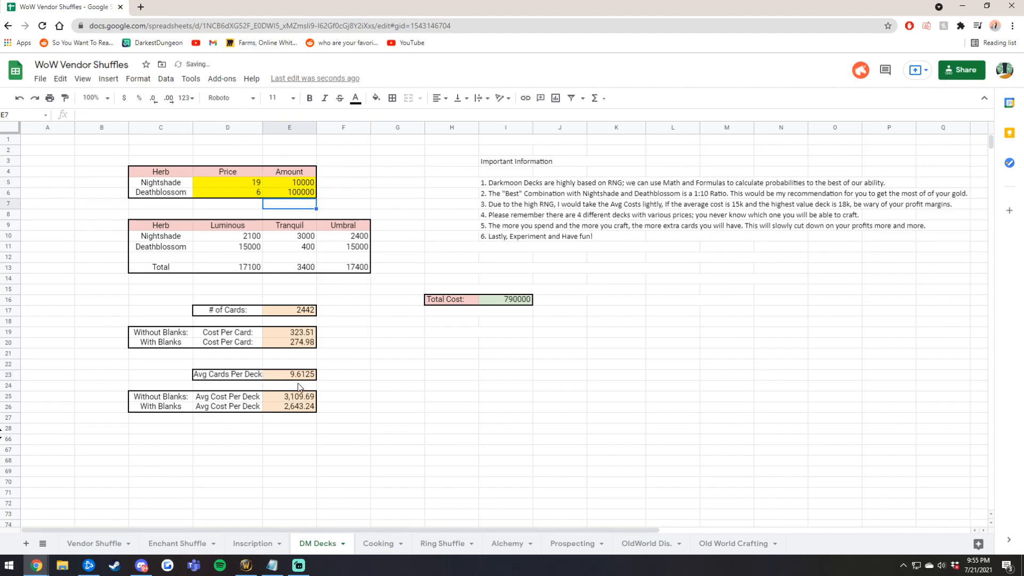
Step: Check the average cost per deck with blanks, and switch to World of Warcraft to compare it with the Darkmoon deck auction prices
left_click(305, 407)
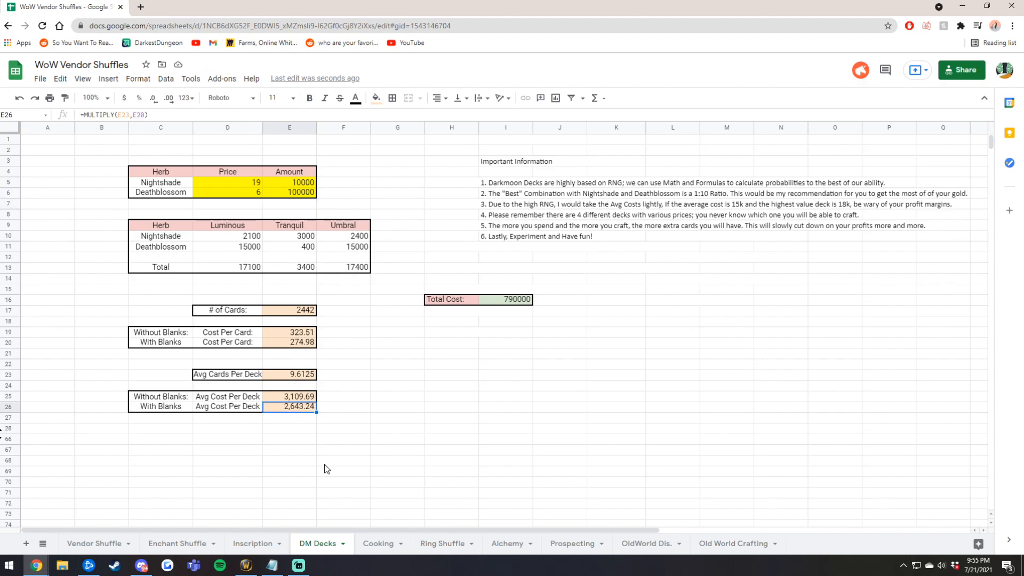
left_click(246, 565)
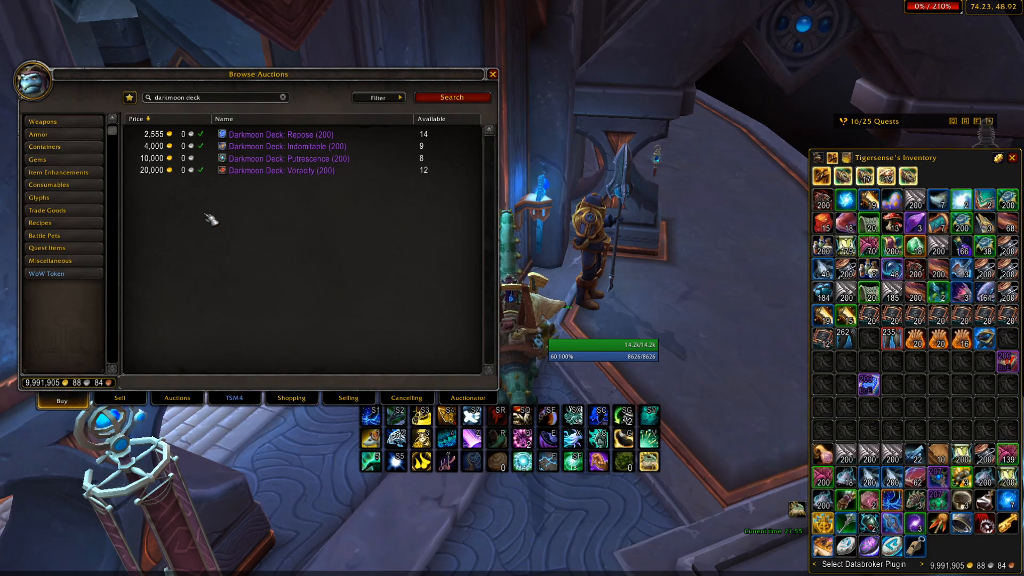
mouse_move(251, 160)
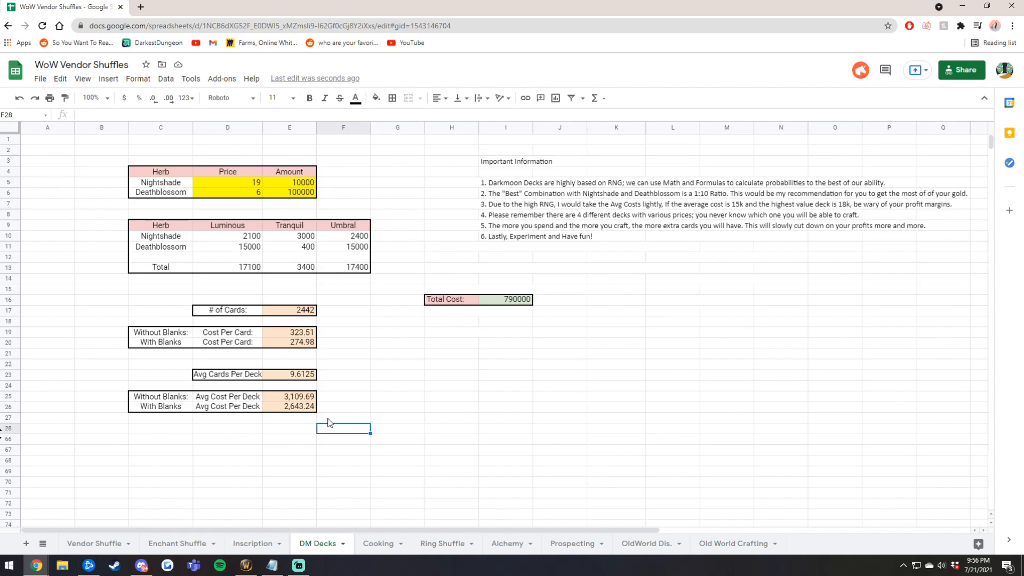
Step: View the Inscription sheet for comparison and return to the DM Decks sheet
left_click(257, 544)
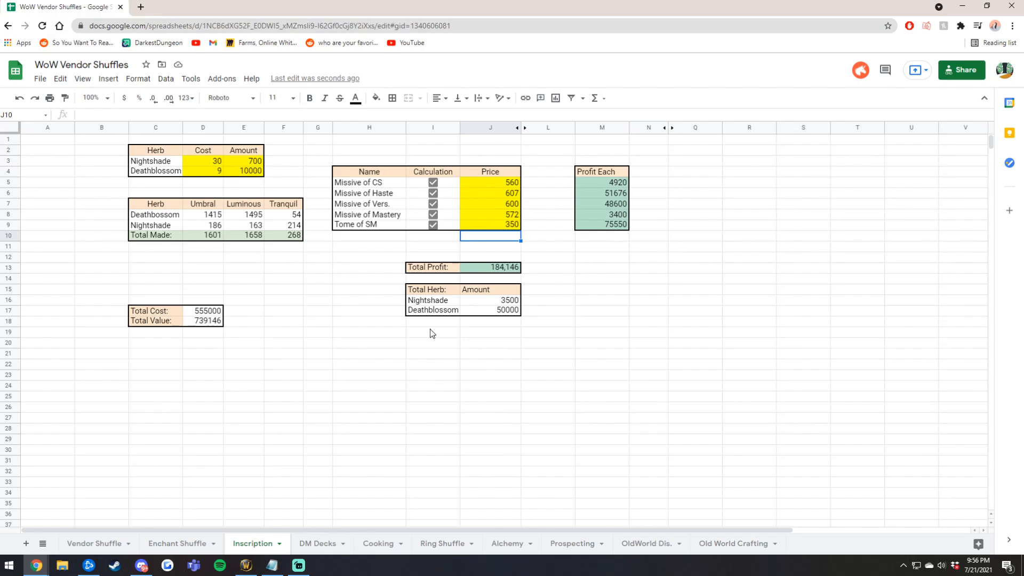
left_click(319, 544)
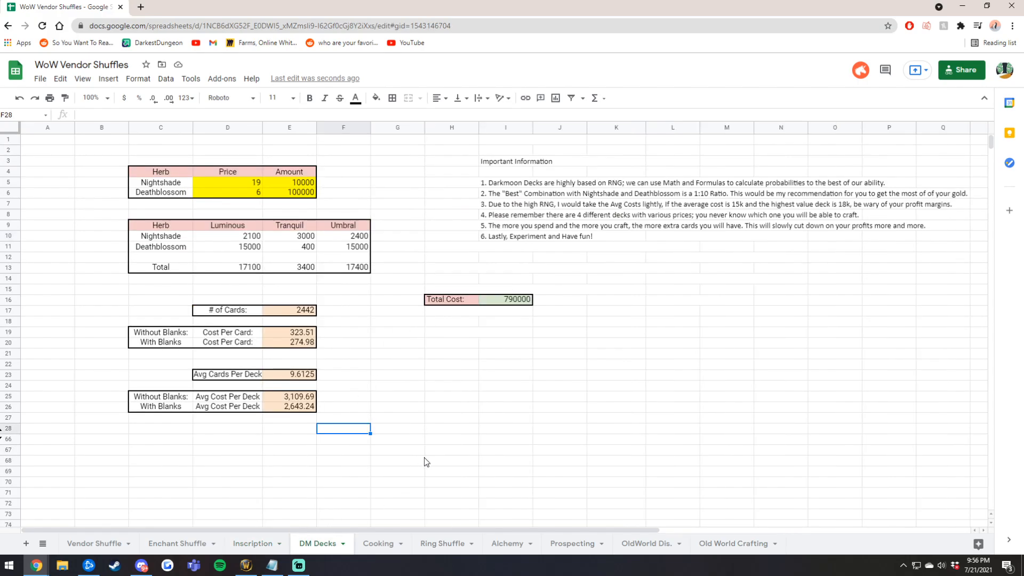